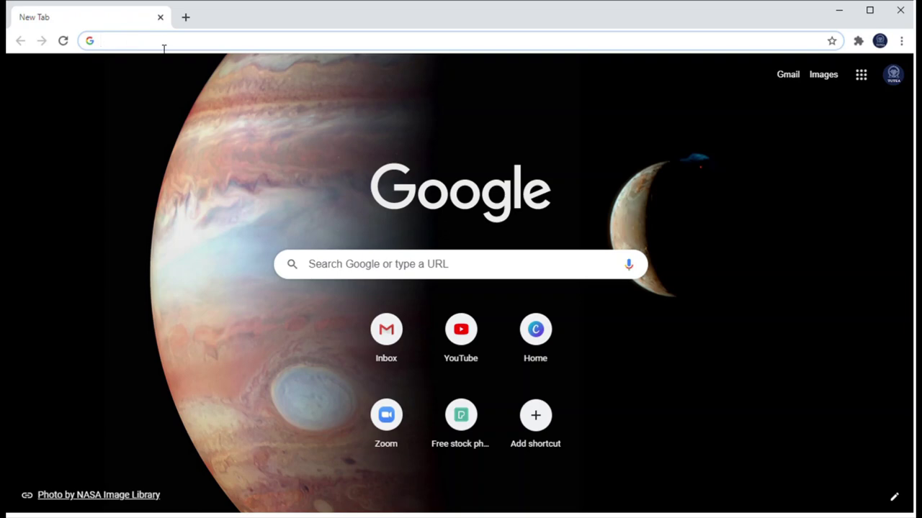
# - Search Google for 'microsoft forms' from the Chrome address bar
pyautogui.click(163, 48)
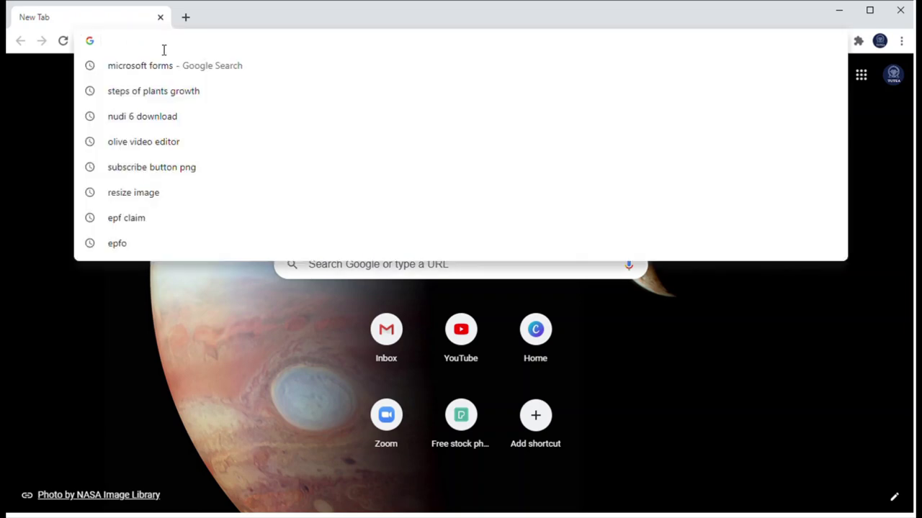
pyautogui.click(138, 329)
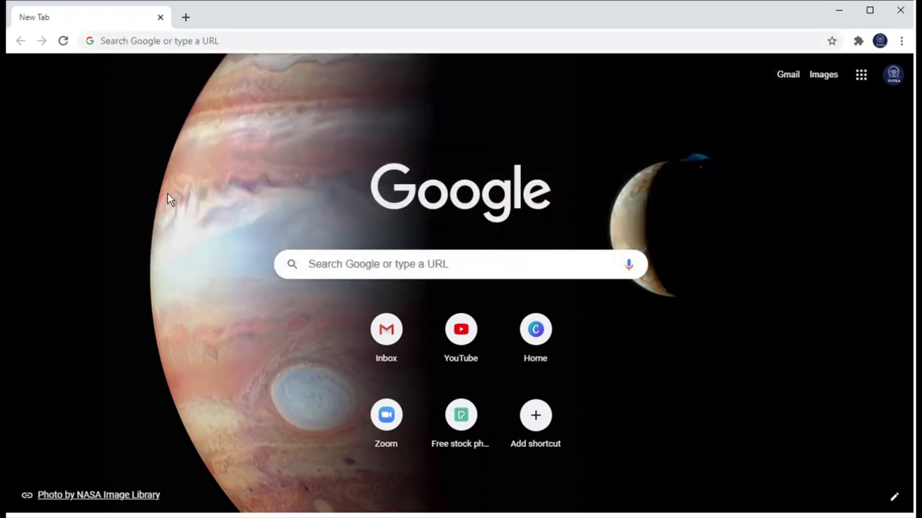
pyautogui.click(186, 48)
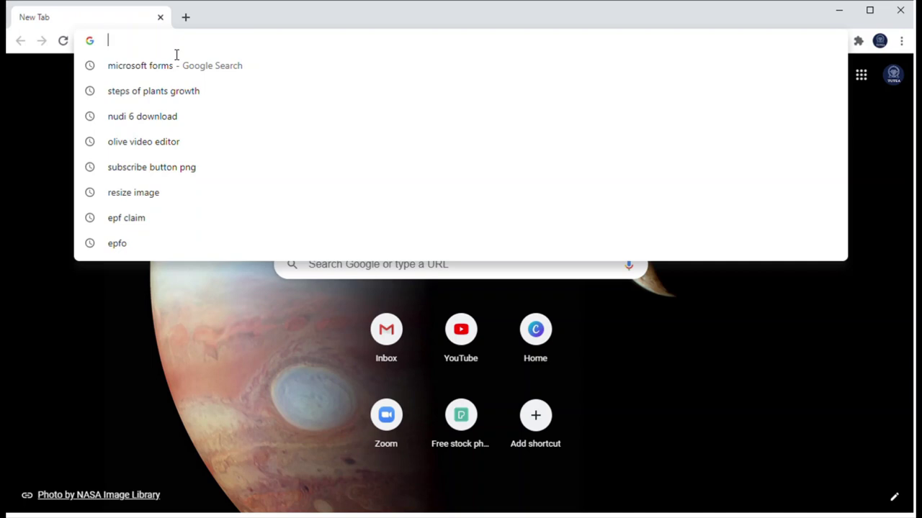
pyautogui.click(98, 385)
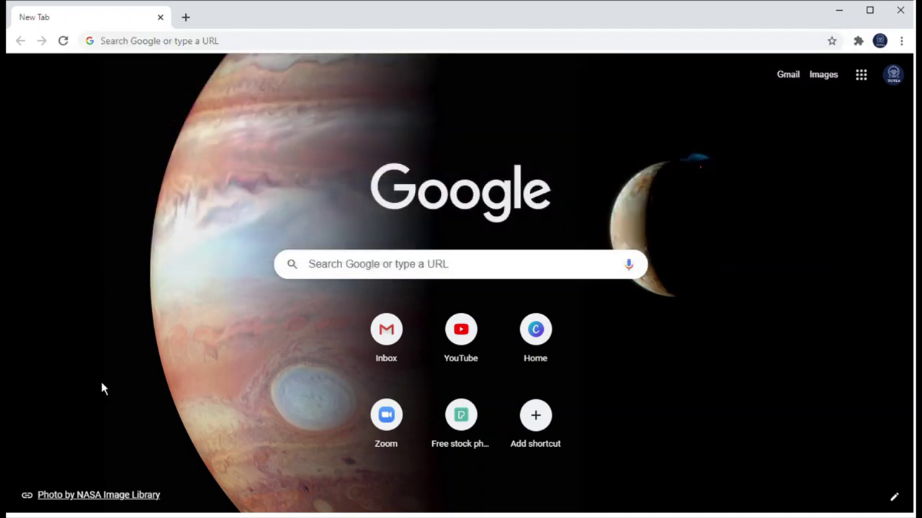
pyautogui.click(163, 45)
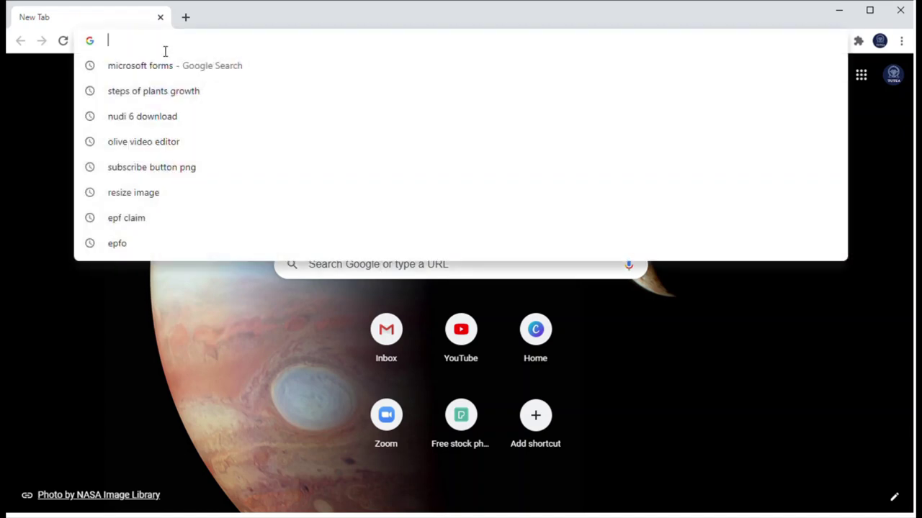
pyautogui.write('M')
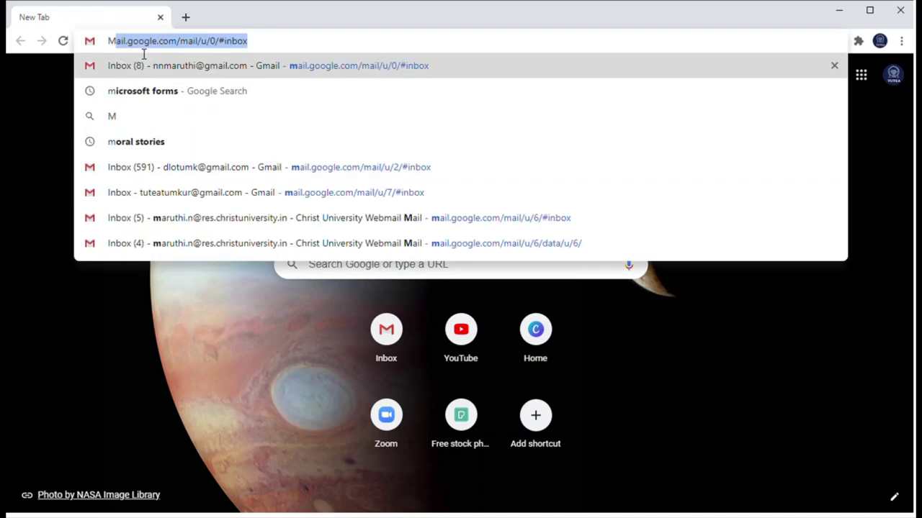
pyautogui.write('ICROSOF')
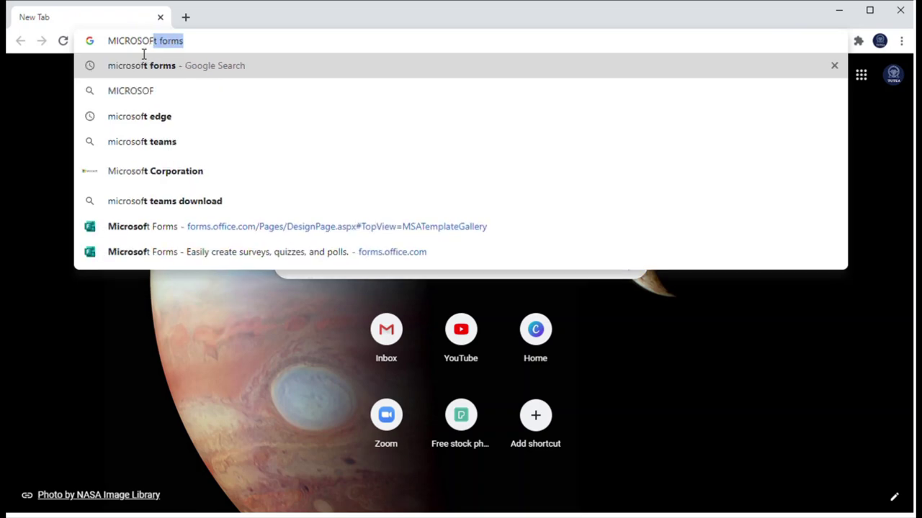
pyautogui.press('Return')
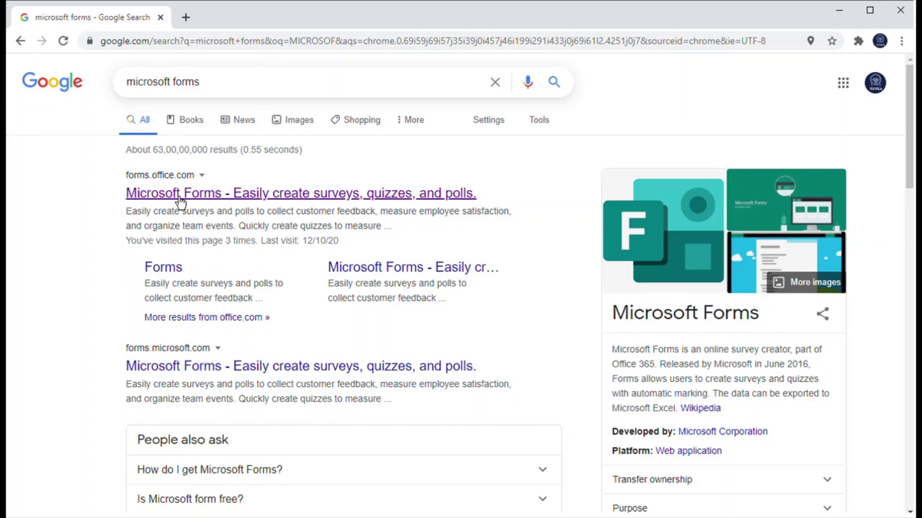
# - Open the 'Microsoft Forms - Easily create surveys, quizzes, and polls' result and choose Get started
pyautogui.click(206, 196)
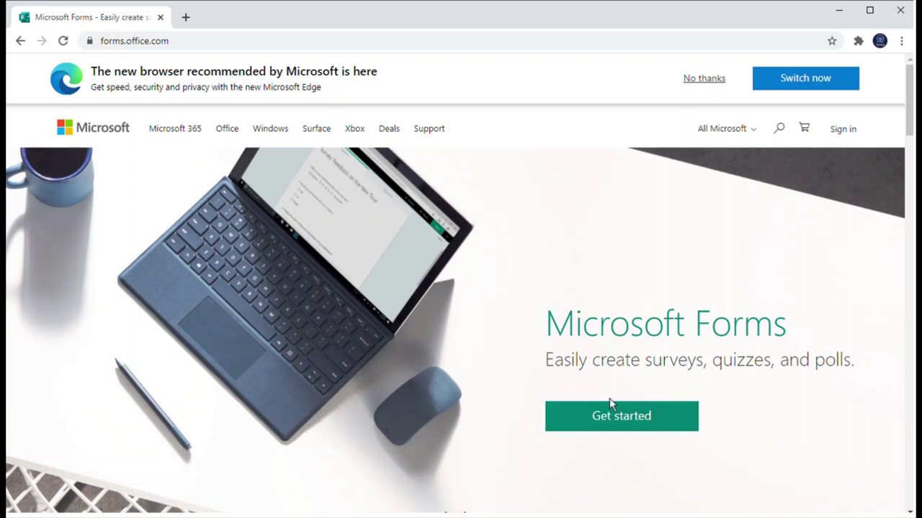
pyautogui.click(656, 429)
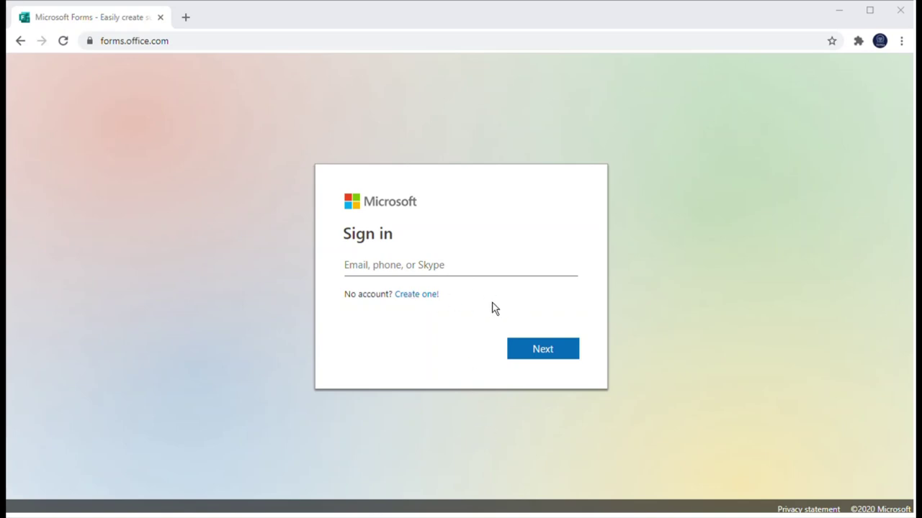
# - Sign in with the account e-mail and password, ticking 'Don't show this again' before choosing Yes
pyautogui.click(409, 277)
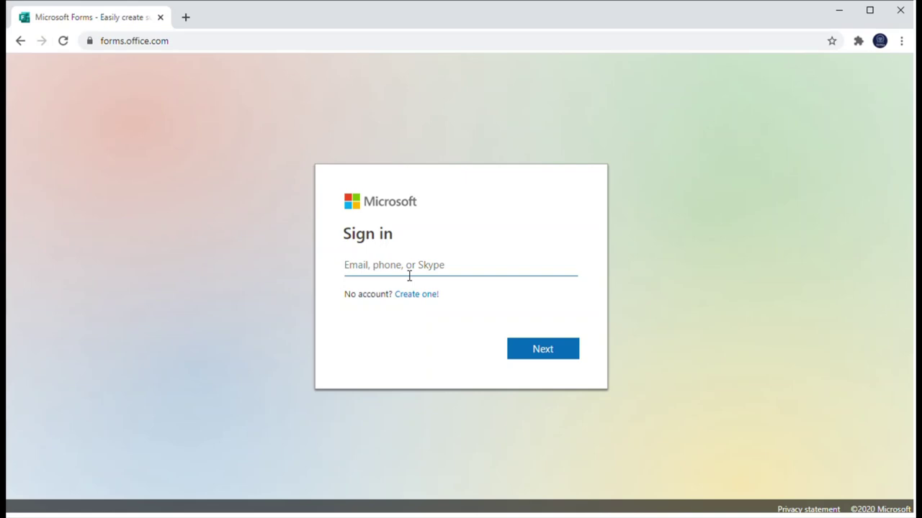
pyautogui.click(568, 358)
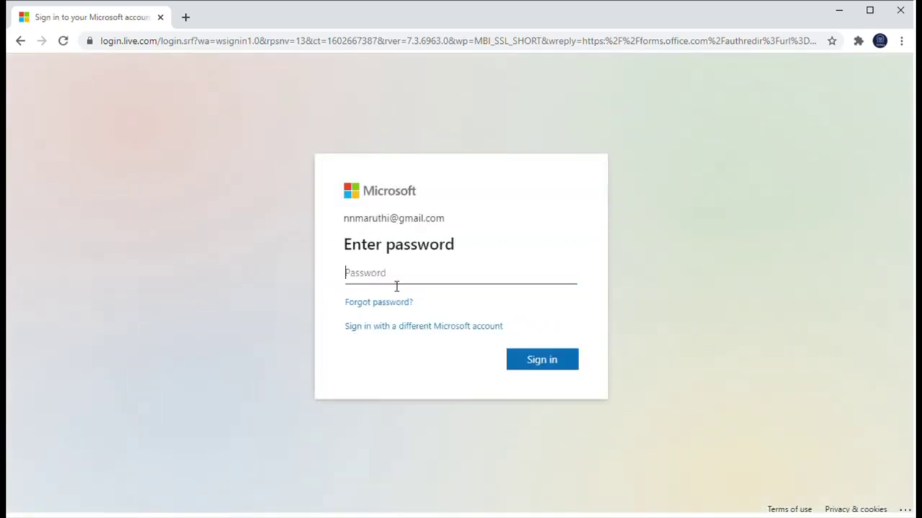
pyautogui.write('••••••••••')
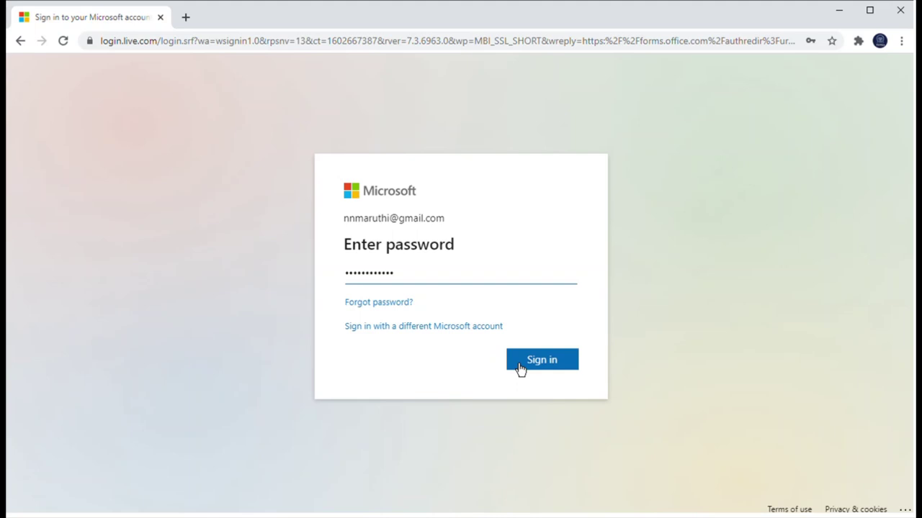
pyautogui.click(533, 367)
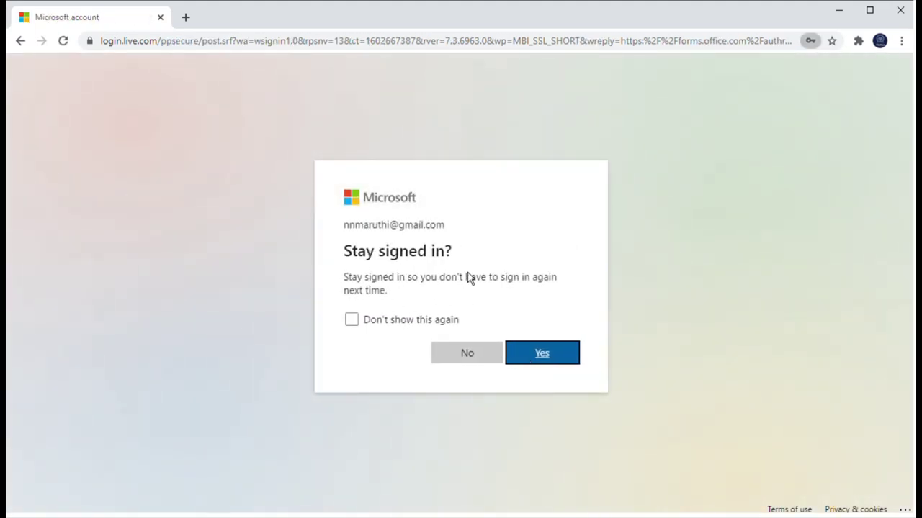
pyautogui.click(395, 328)
pyautogui.click(540, 366)
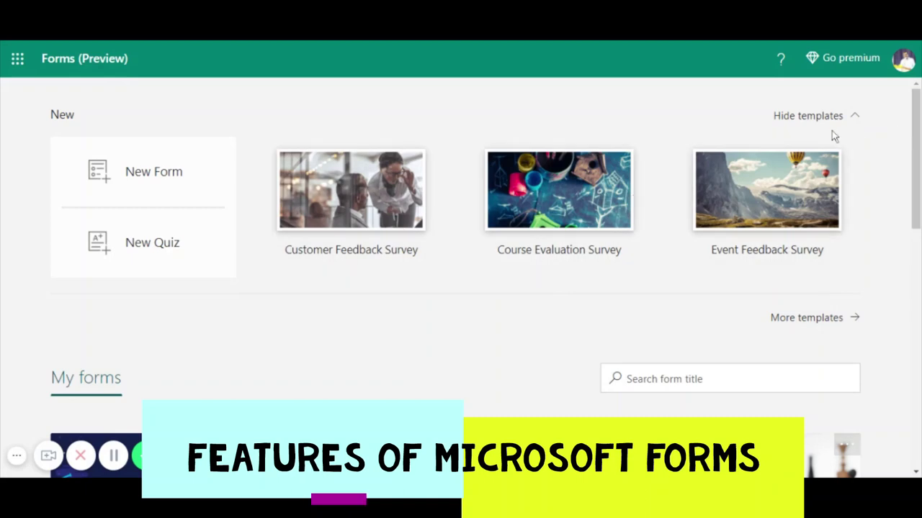
# - Open More templates from the Forms home page
pyautogui.click(821, 319)
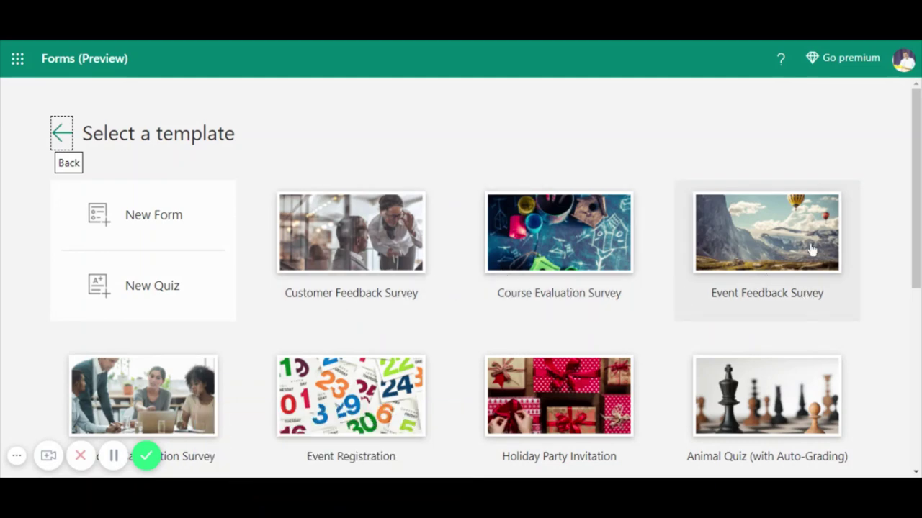
# - Browse the Select a template gallery and open the Animal Quiz (with Auto-Grading) template
pyautogui.scroll(-3, 540, 329)
pyautogui.scroll(-2, 540, 329)
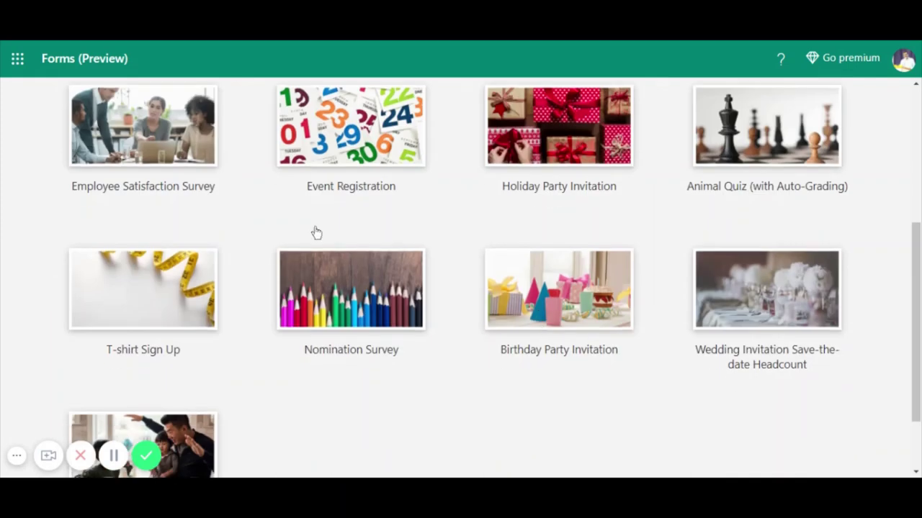
pyautogui.click(16, 459)
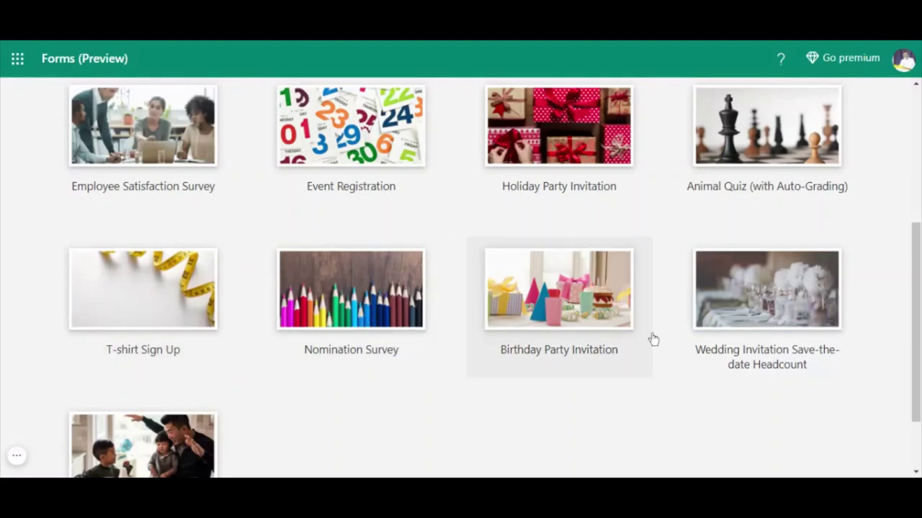
pyautogui.scroll(-2, 133, 373)
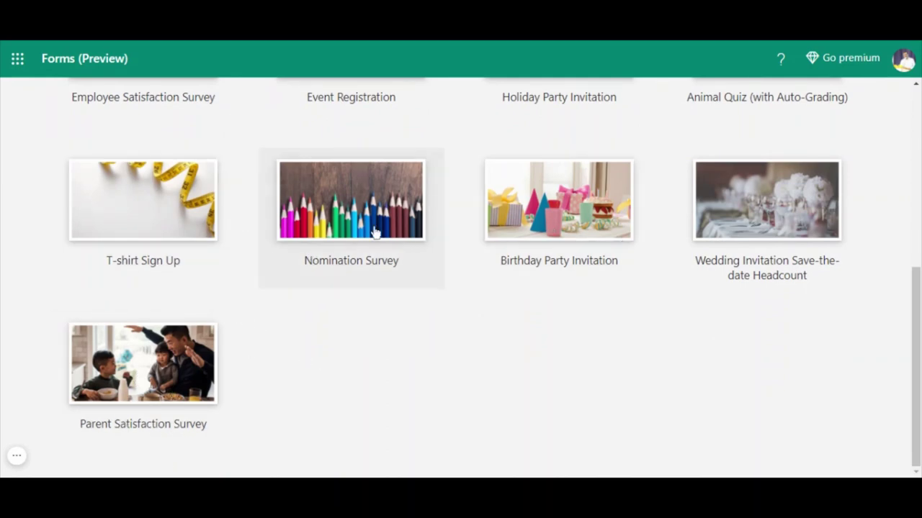
pyautogui.scroll(5, 502, 322)
pyautogui.scroll(-4, 588, 322)
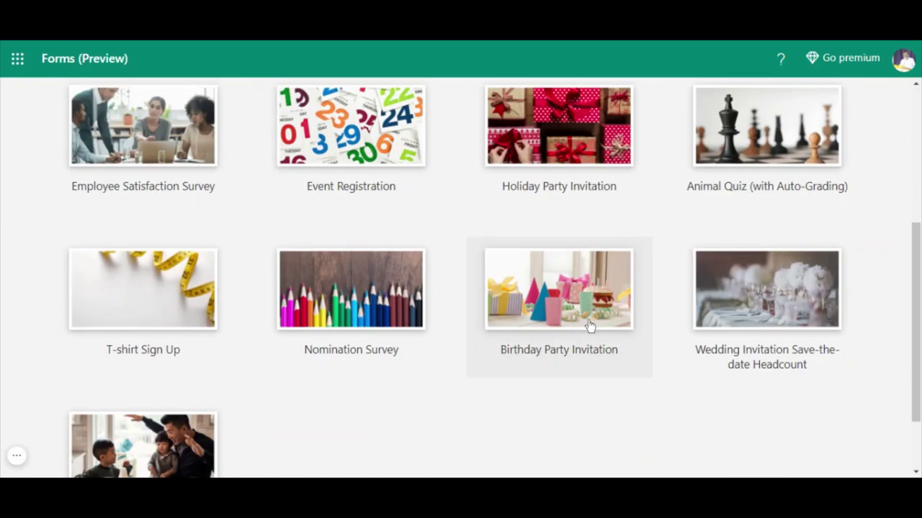
pyautogui.click(753, 144)
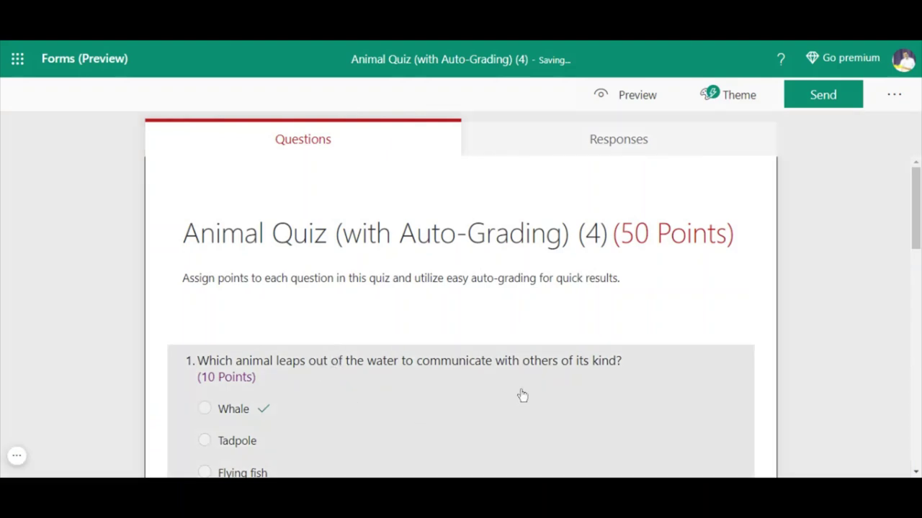
# - Scroll through the five 10-point quiz questions down to the hummingbird one and back up
pyautogui.scroll(-4, 521, 397)
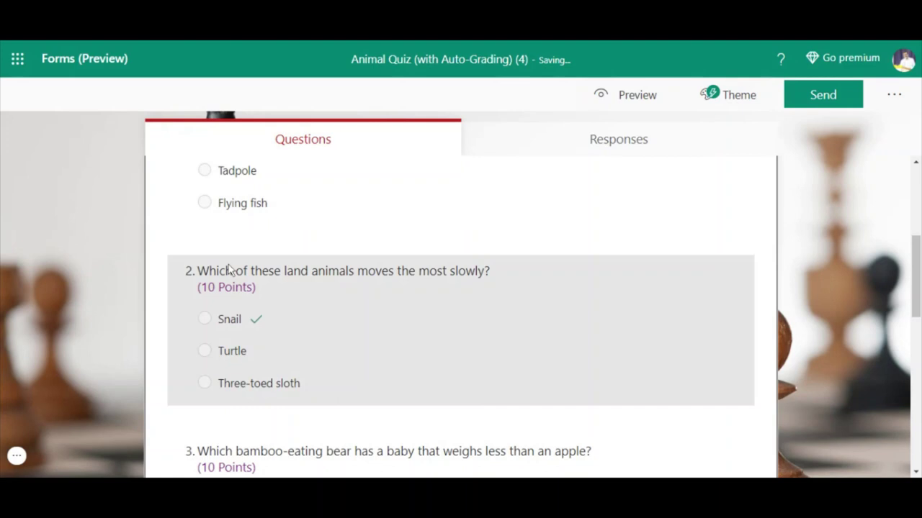
pyautogui.scroll(-8, 386, 362)
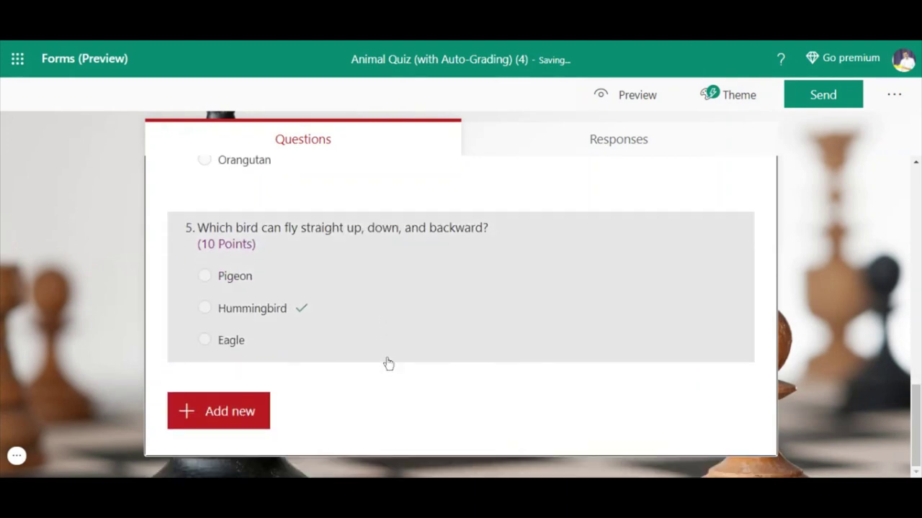
pyautogui.scroll(15, 389, 364)
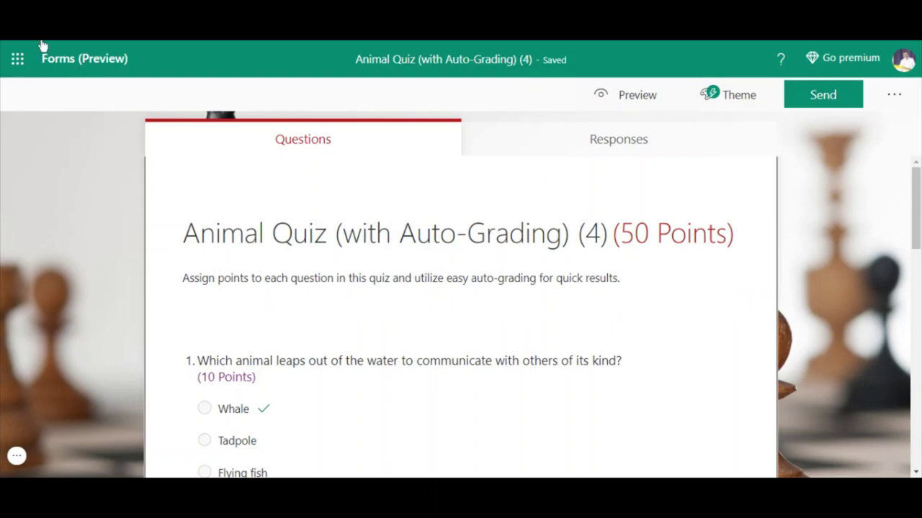
# - Return to Select a template, view the Go premium Microsoft 365 offer, then close it
pyautogui.click(41, 45)
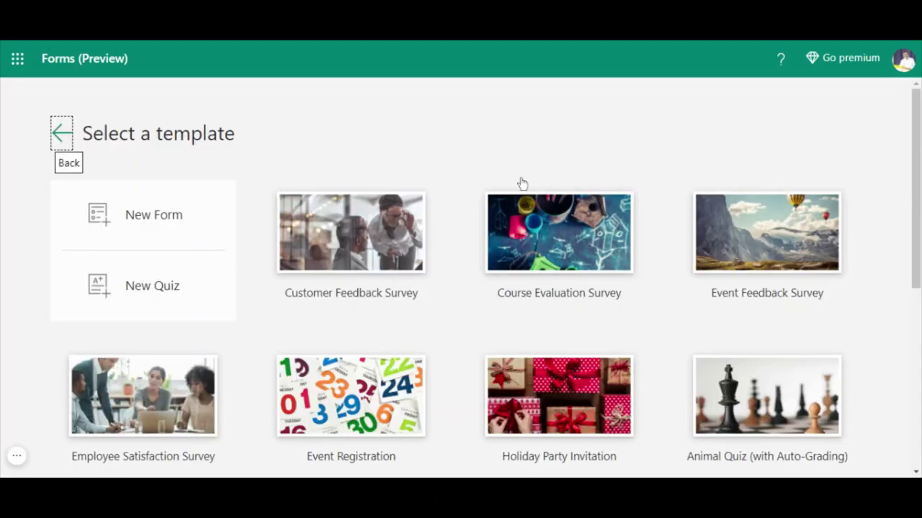
pyautogui.click(836, 64)
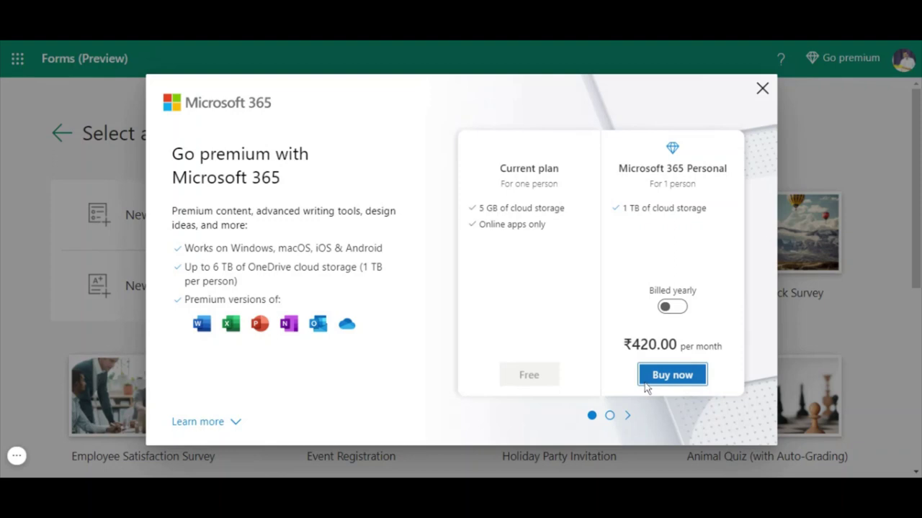
pyautogui.click(761, 89)
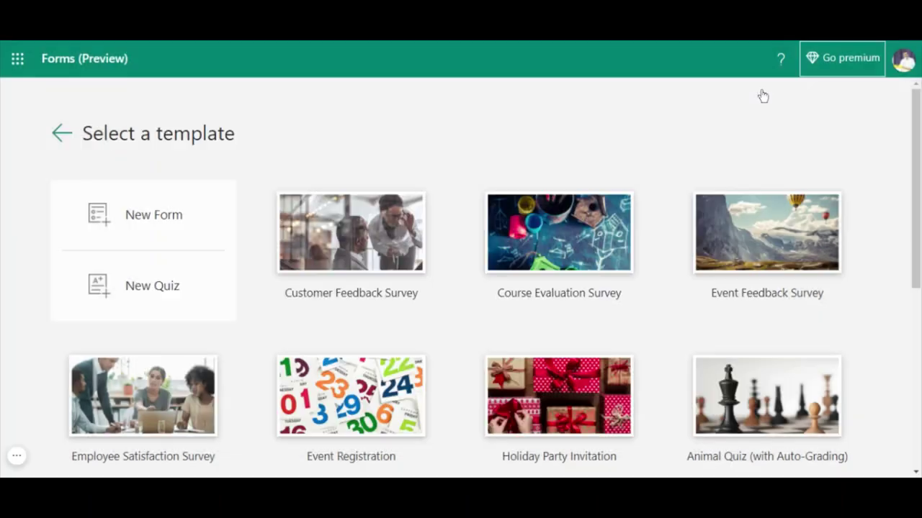
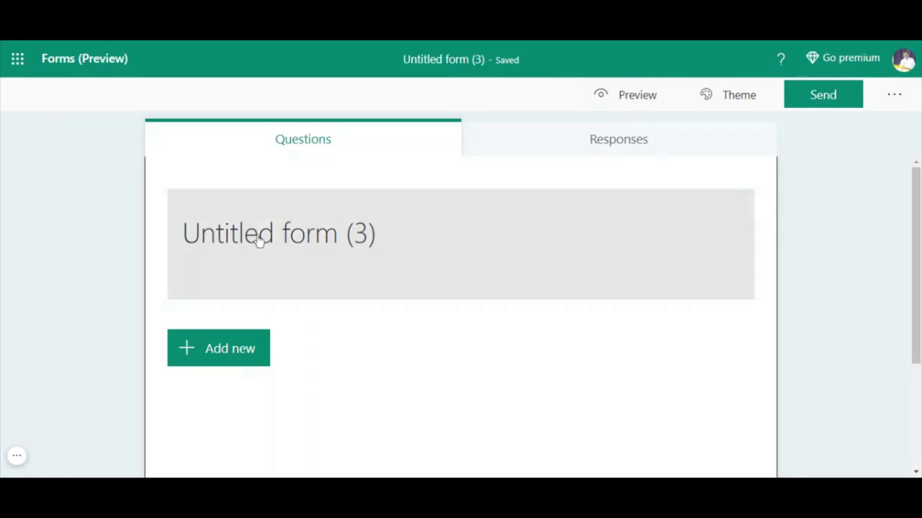
# - Preview several theme tiles, then apply the purple hands-and-tablet keyboard illustration theme
pyautogui.click(729, 96)
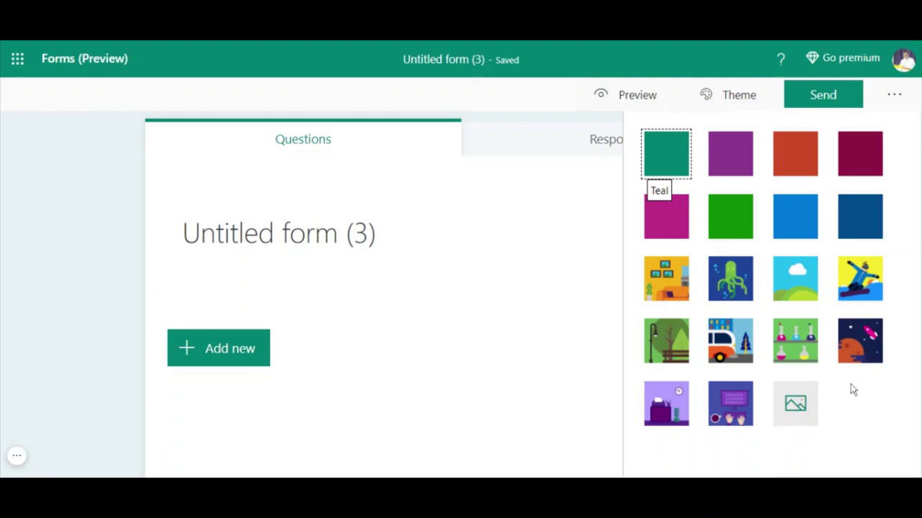
pyautogui.click(858, 343)
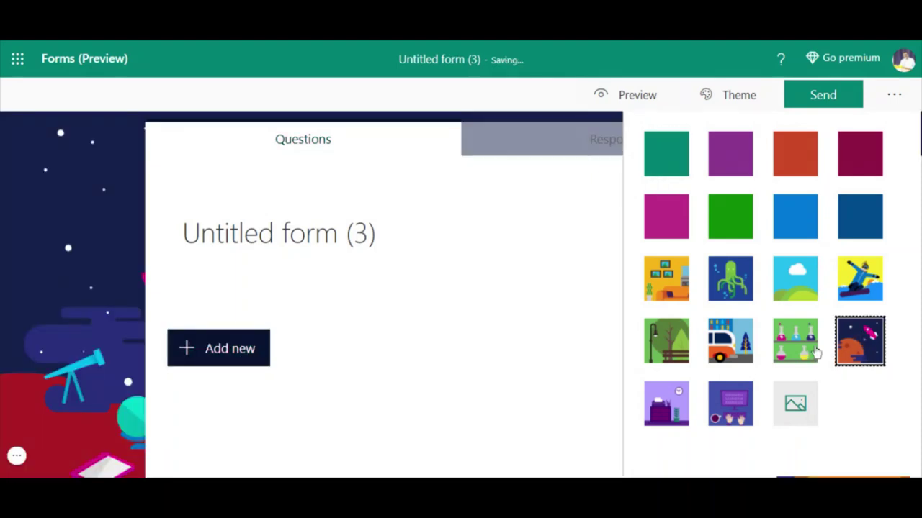
pyautogui.click(799, 345)
pyautogui.click(725, 346)
pyautogui.click(669, 345)
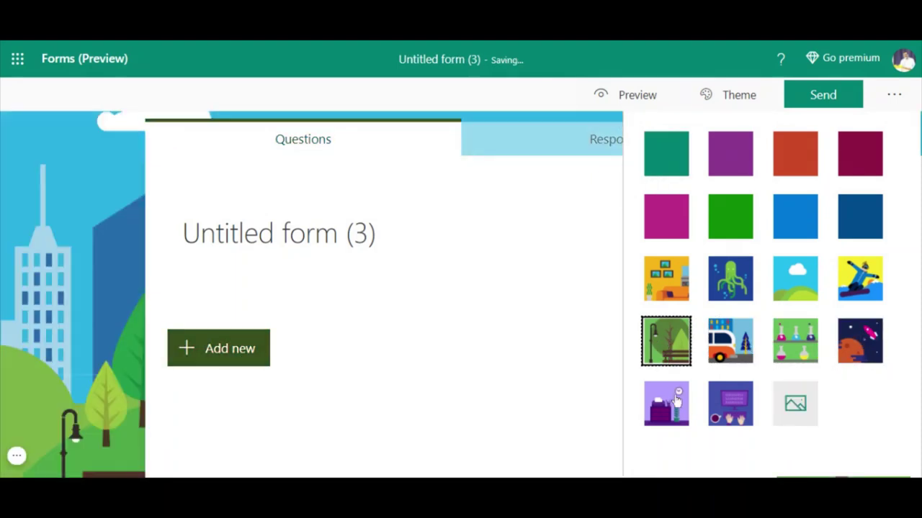
pyautogui.click(675, 401)
pyautogui.click(728, 402)
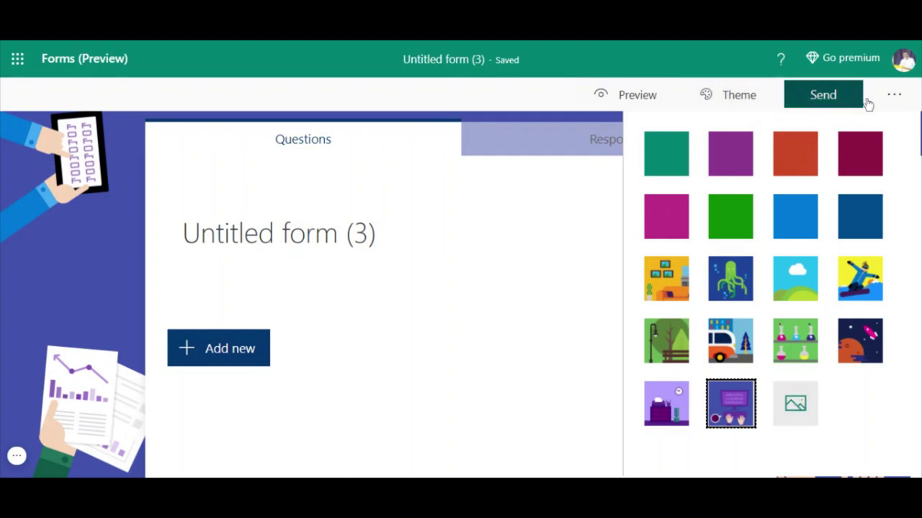
pyautogui.click(897, 94)
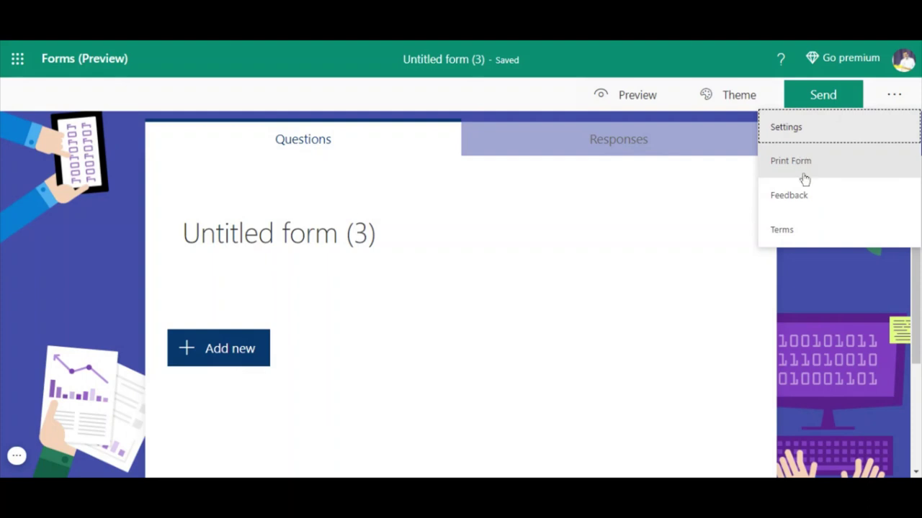
# - Limit responses to 10/14/2020 from 4:00 PM to 4:15 PM with start and end dates
pyautogui.click(795, 134)
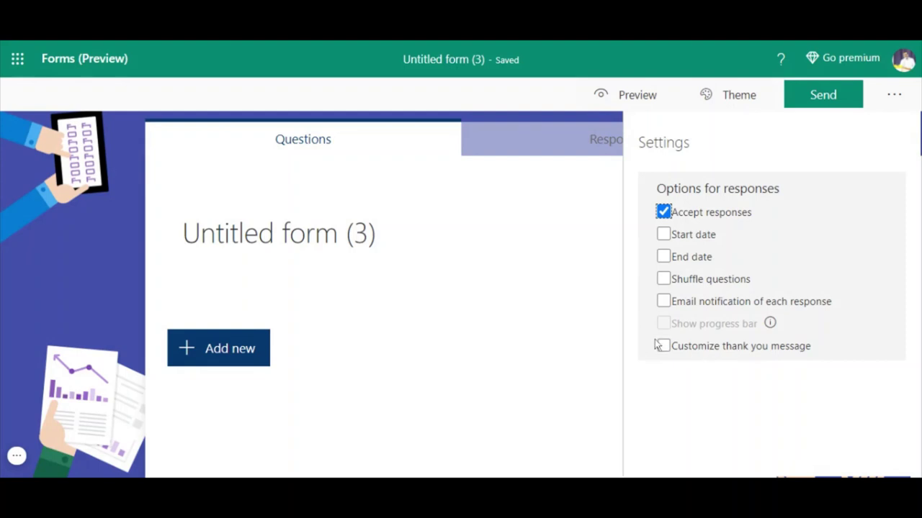
pyautogui.click(662, 236)
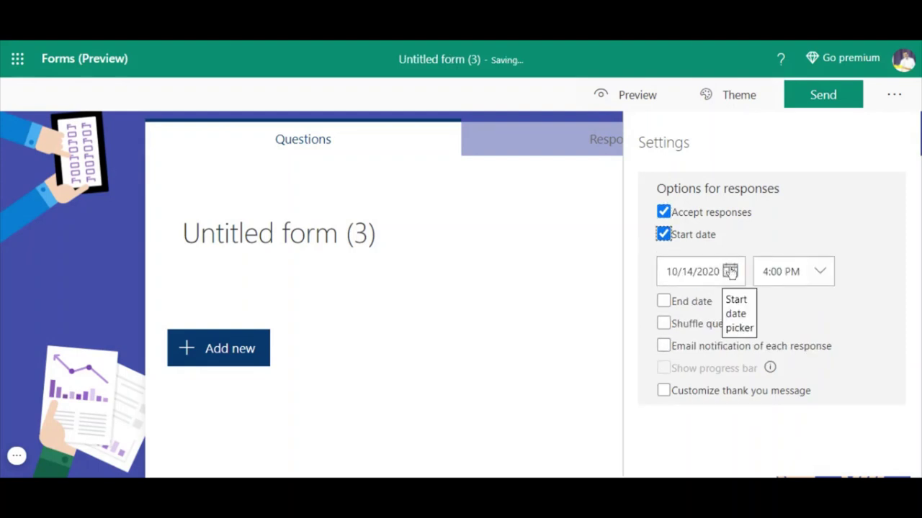
pyautogui.click(663, 300)
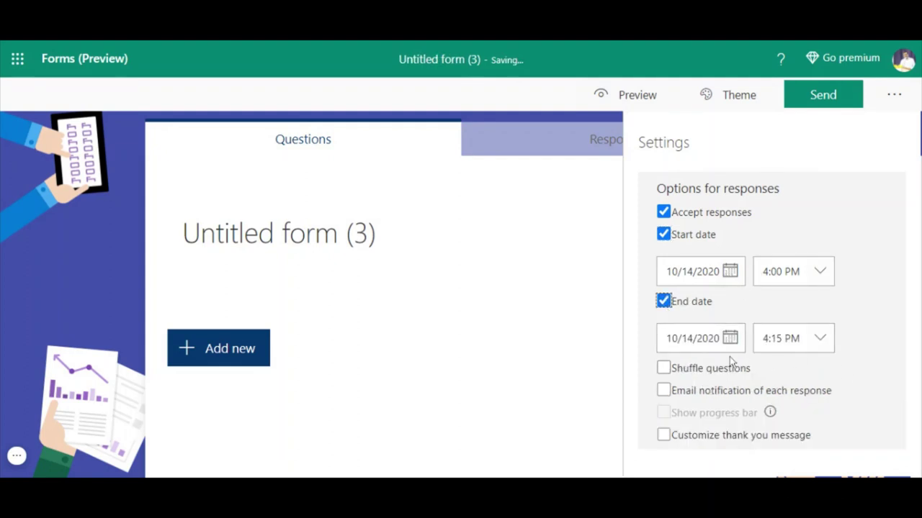
# - Shuffle questions, get an email for each response, and customize the thank-you message
pyautogui.click(663, 368)
pyautogui.scroll(-1, 708, 387)
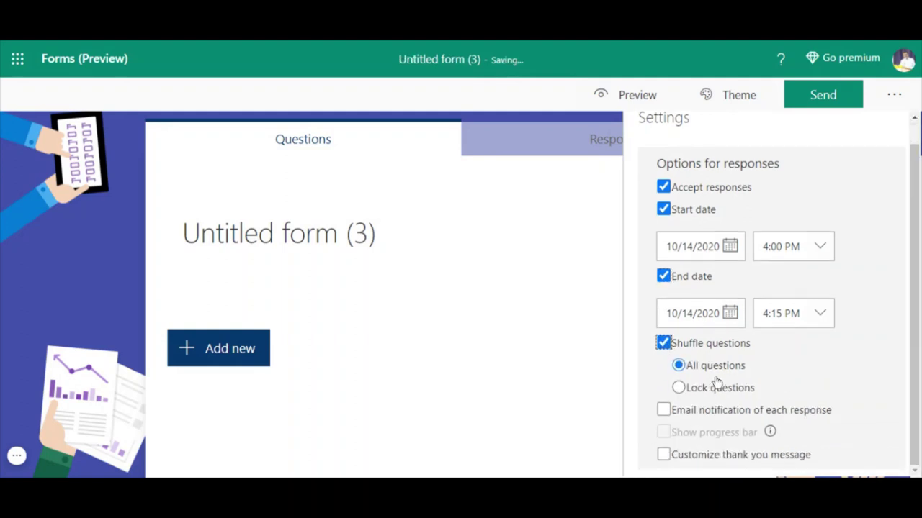
pyautogui.click(663, 410)
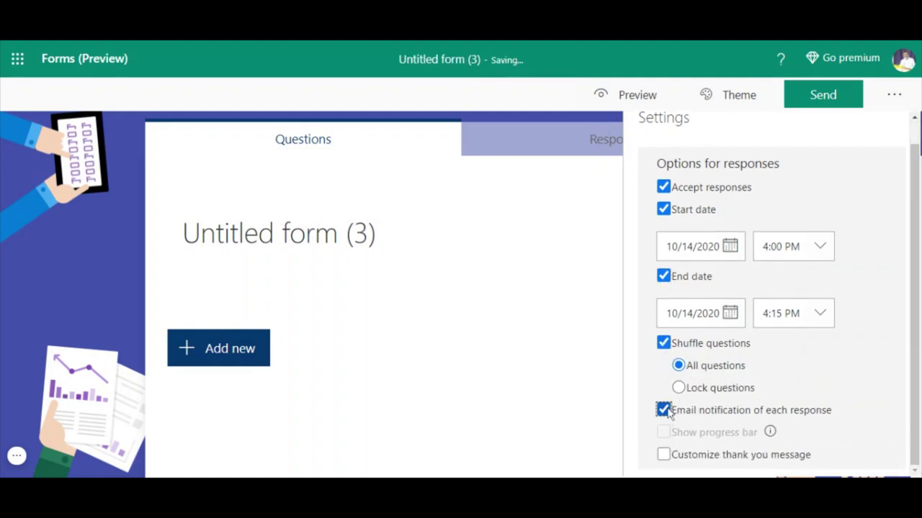
pyautogui.click(663, 454)
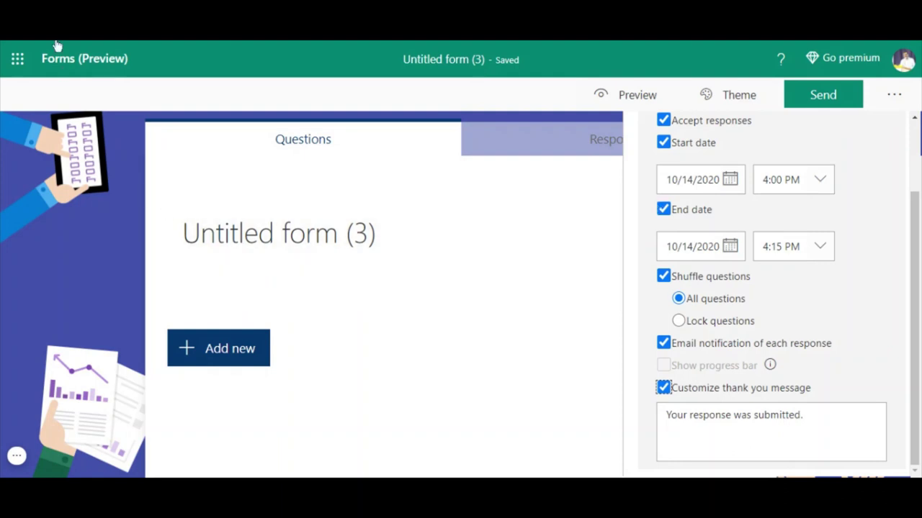
pyautogui.click(335, 238)
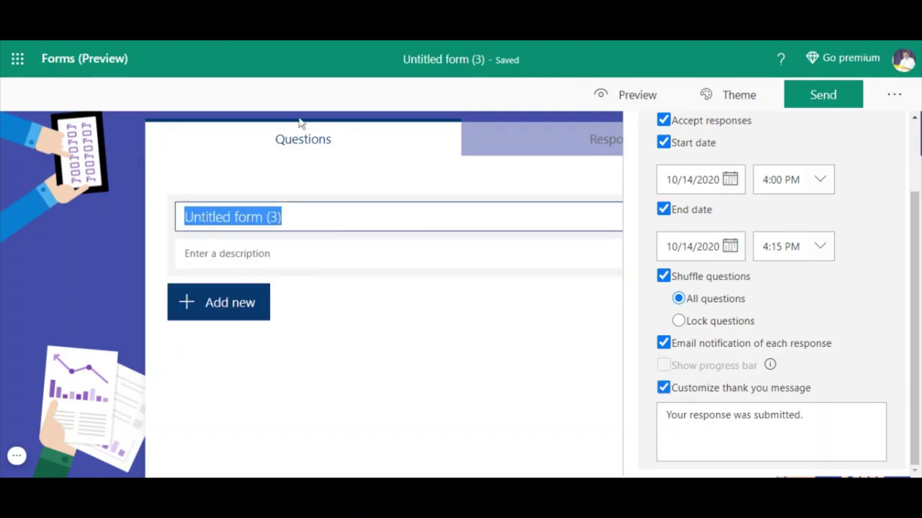
# - Close Settings, check the Responses tab, and return to the Questions view
pyautogui.click(325, 162)
pyautogui.click(597, 139)
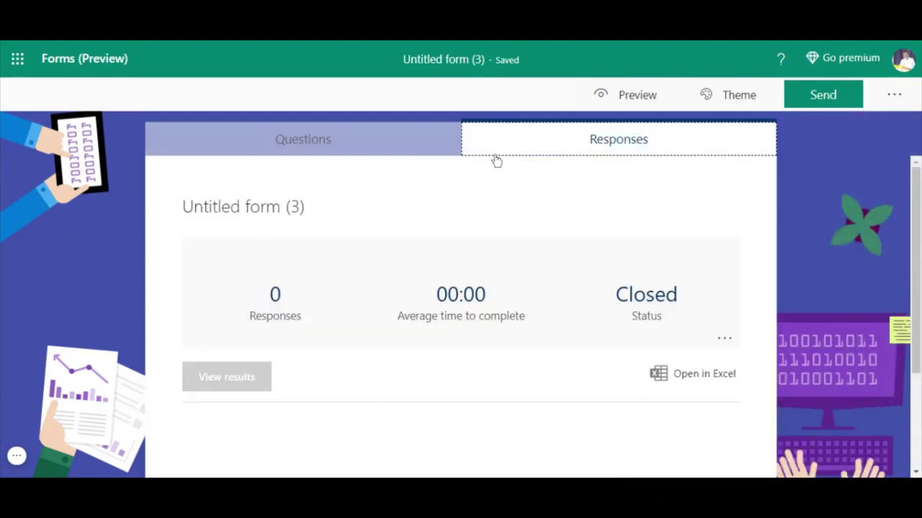
pyautogui.click(302, 140)
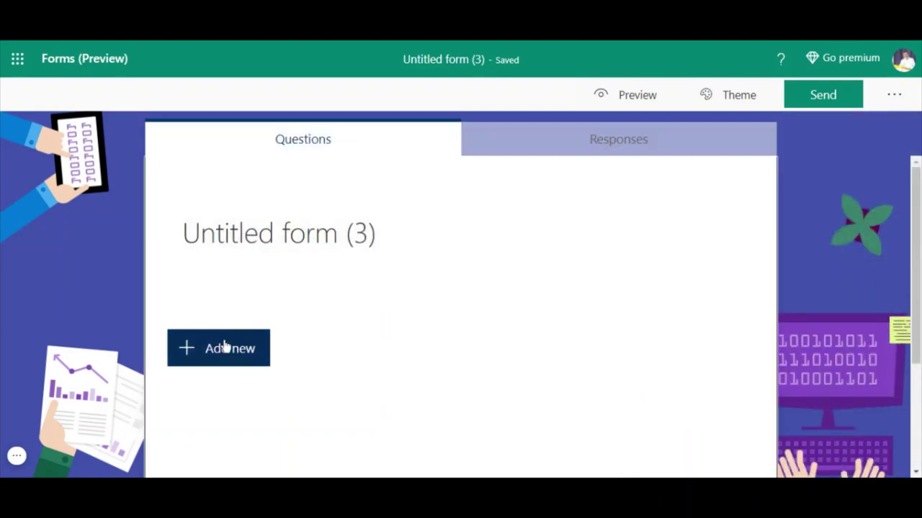
# - Change the form title to 'REGISTRATION FORM:'
pyautogui.click(264, 245)
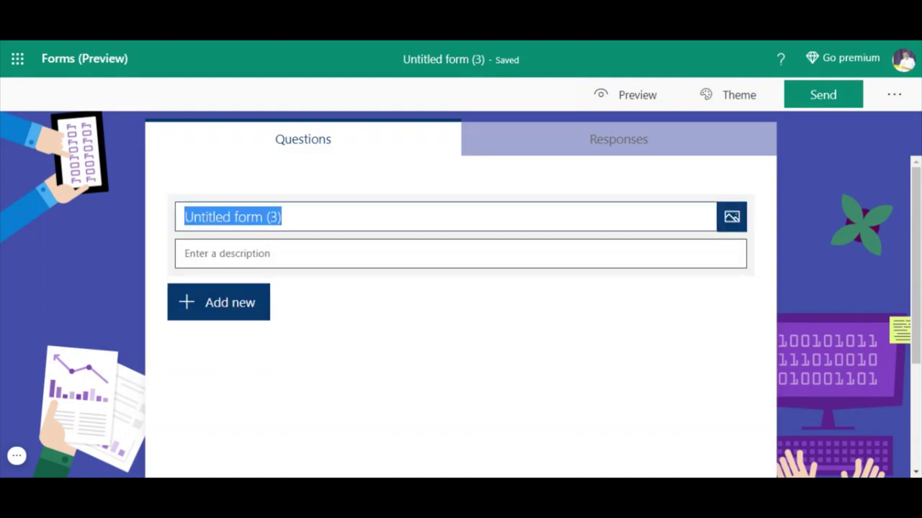
pyautogui.write('R')
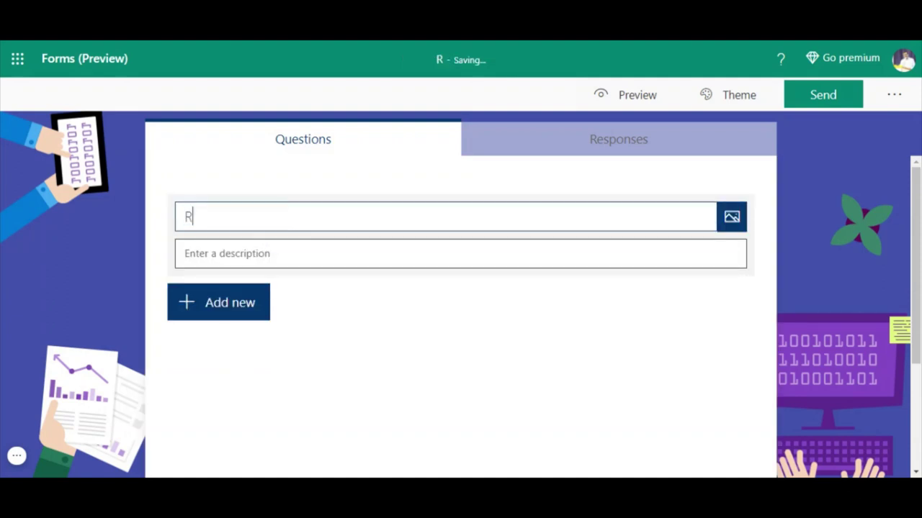
pyautogui.write('EGISTRA')
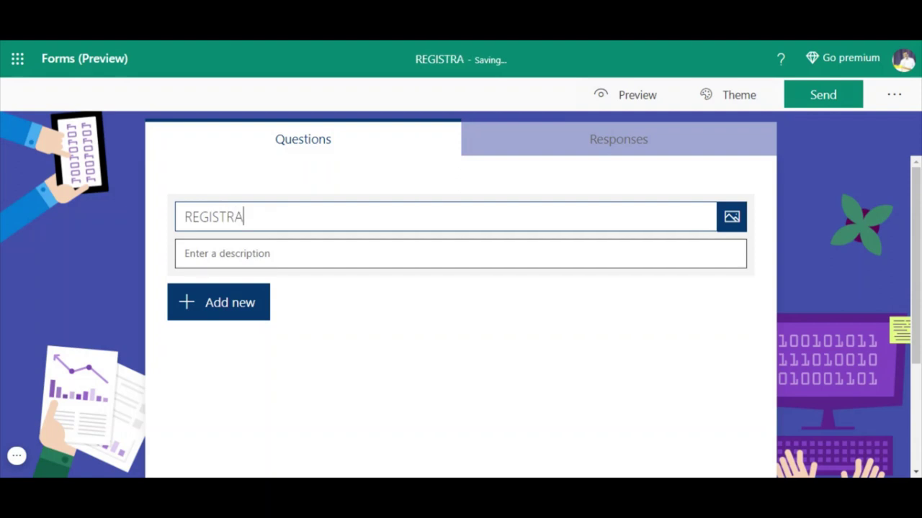
pyautogui.write('TION FORM')
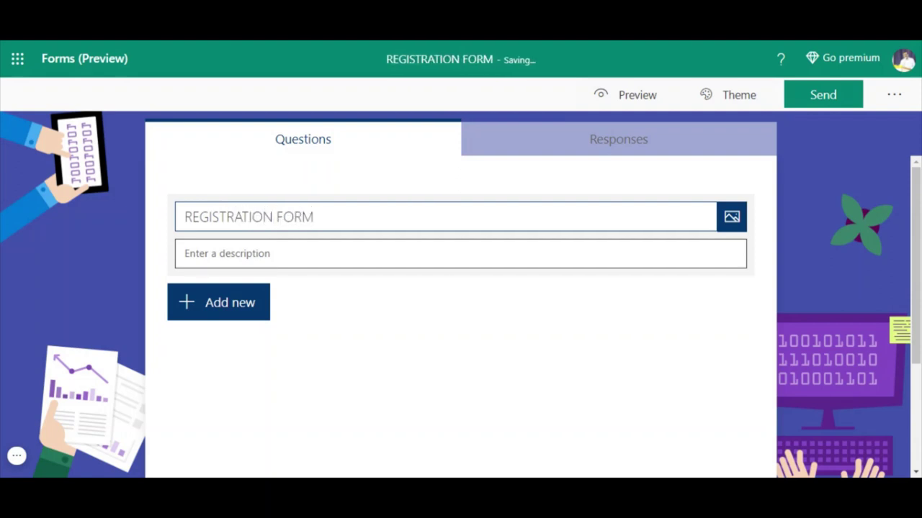
pyautogui.click(185, 254)
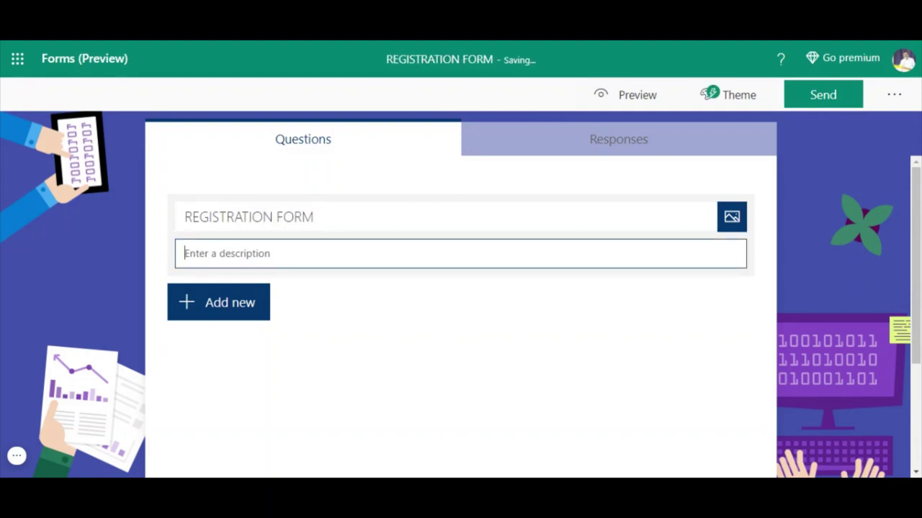
pyautogui.hotkey('shift', 'Tab')
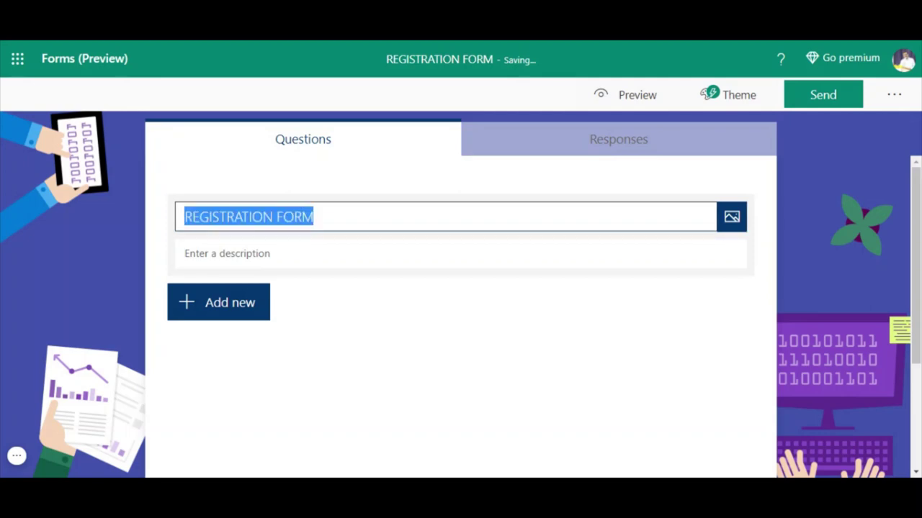
pyautogui.press('End')
pyautogui.write(':')
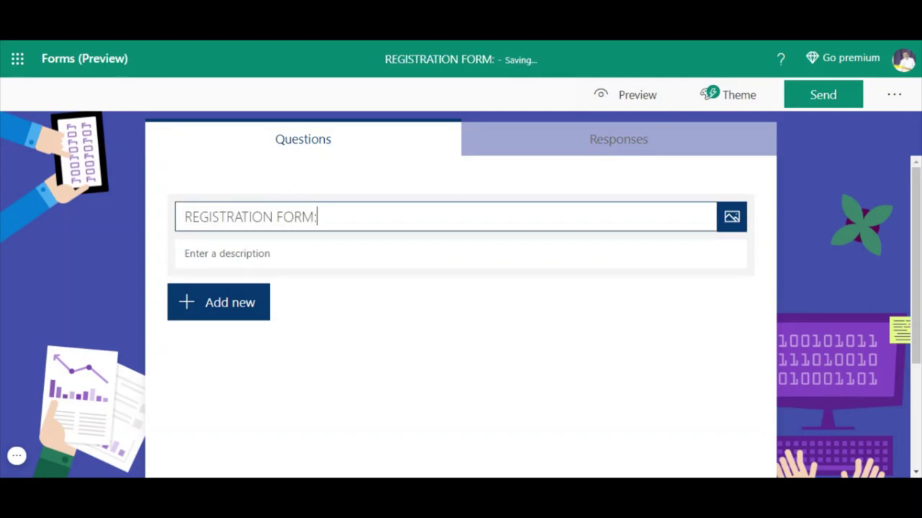
pyautogui.click(227, 254)
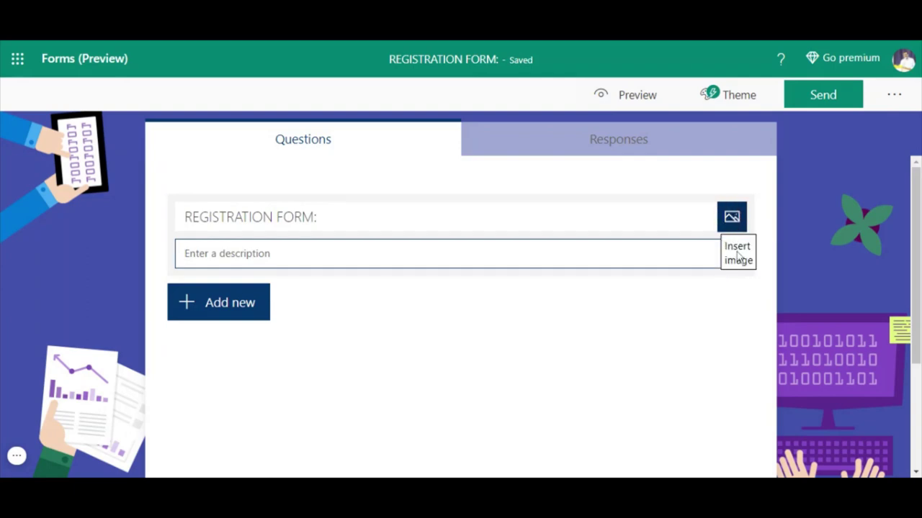
# - Upload a picture to accompany the 'REGISTRATION FORM:' title
pyautogui.click(733, 218)
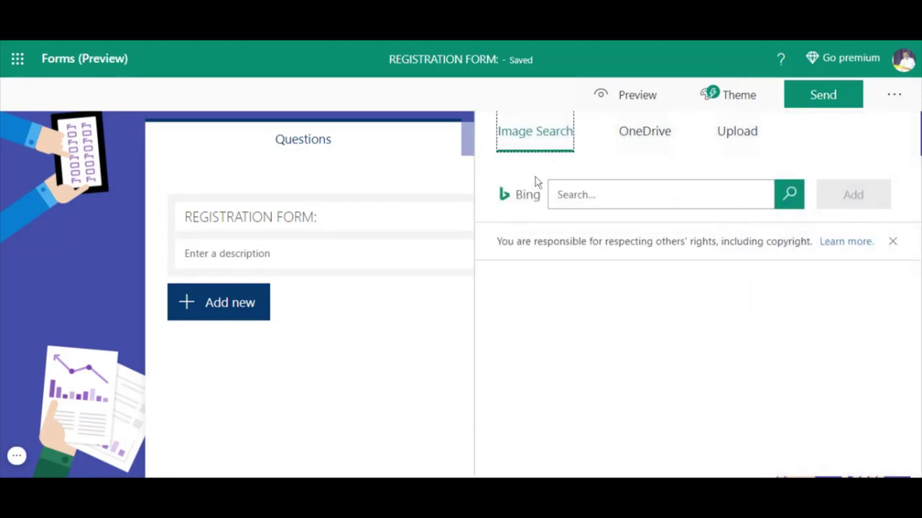
pyautogui.click(751, 138)
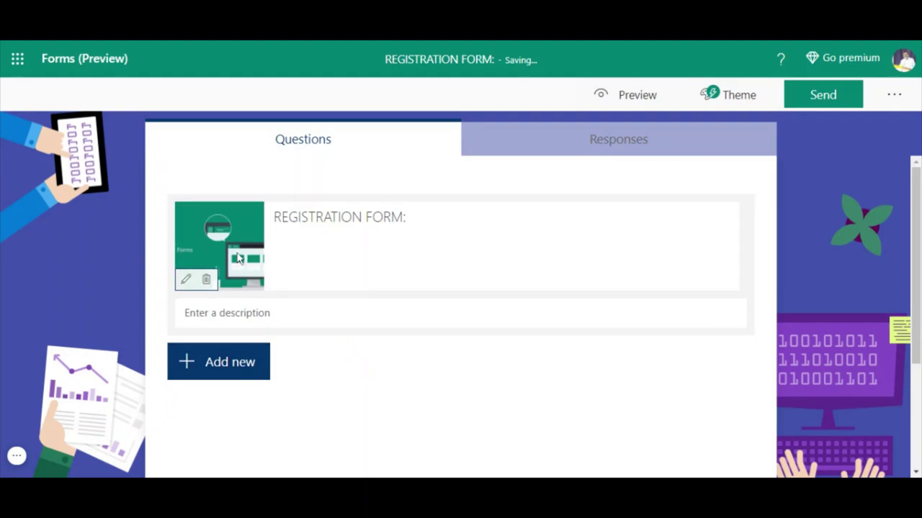
pyautogui.hotkey('ctrl', 'a')
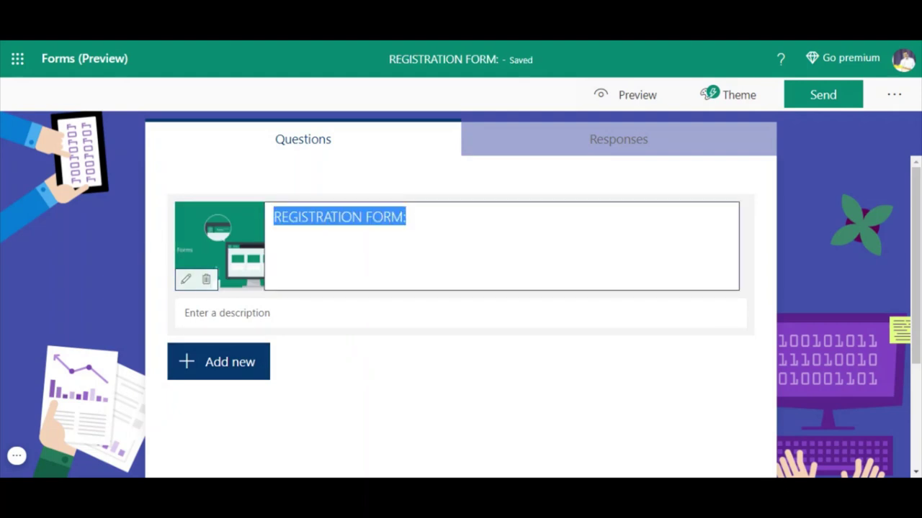
pyautogui.click(407, 216)
# - Start a new question below the description to see question types and suggested templates
pyautogui.press('Tab')
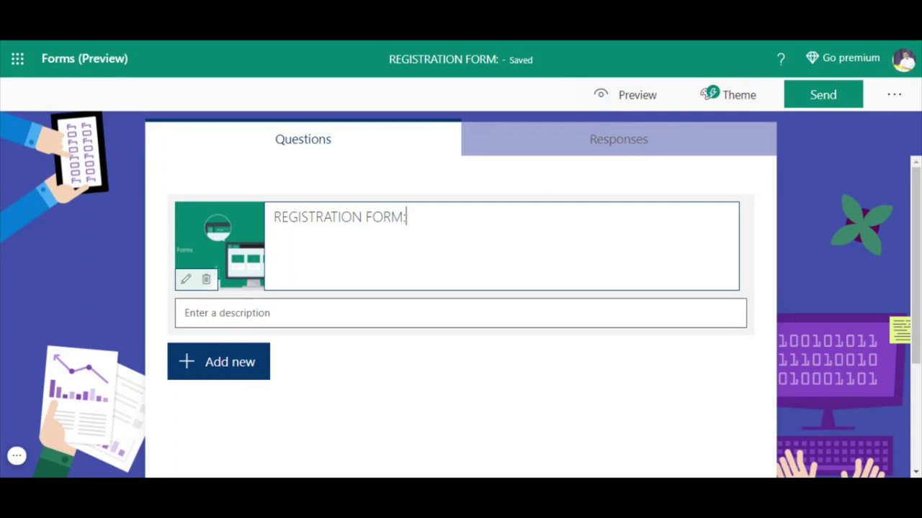
pyautogui.scroll(-3, 380, 329)
pyautogui.click(212, 200)
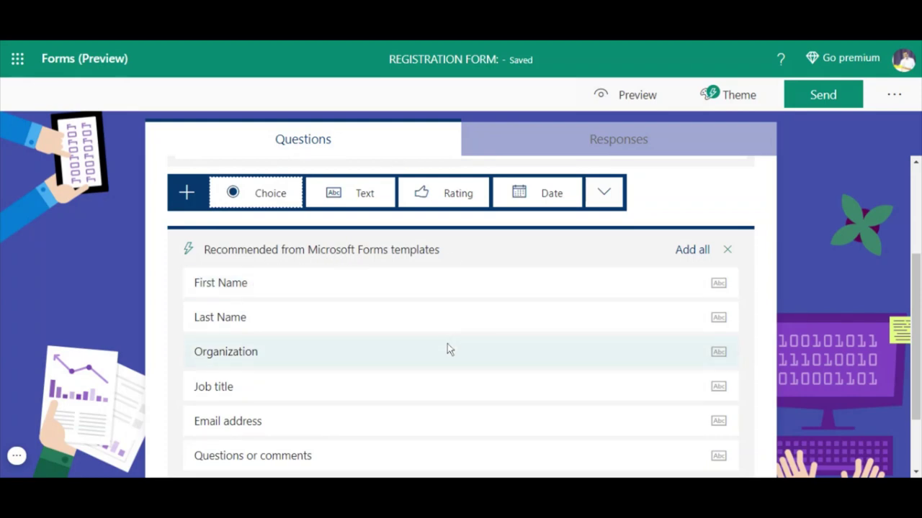
# - Add all six recommended registration questions, First Name through Questions or comments
pyautogui.scroll(-2, 447, 344)
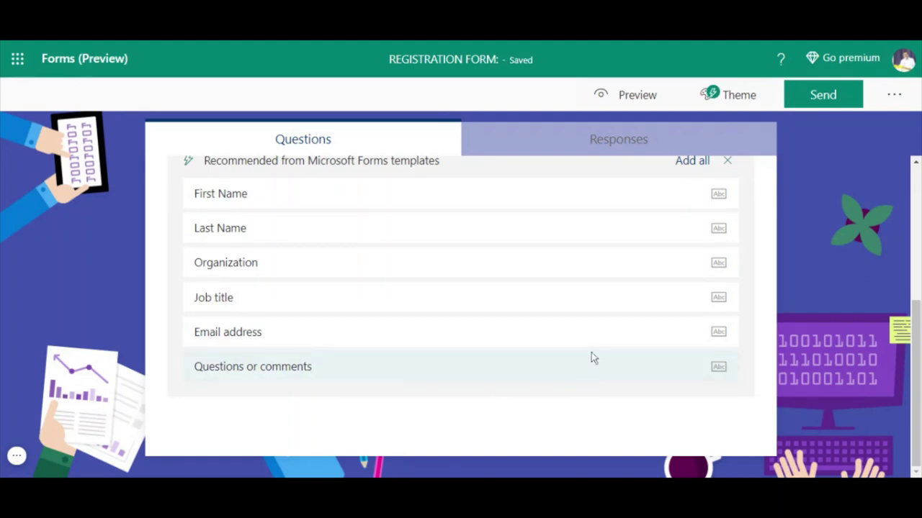
pyautogui.scroll(4, 656, 248)
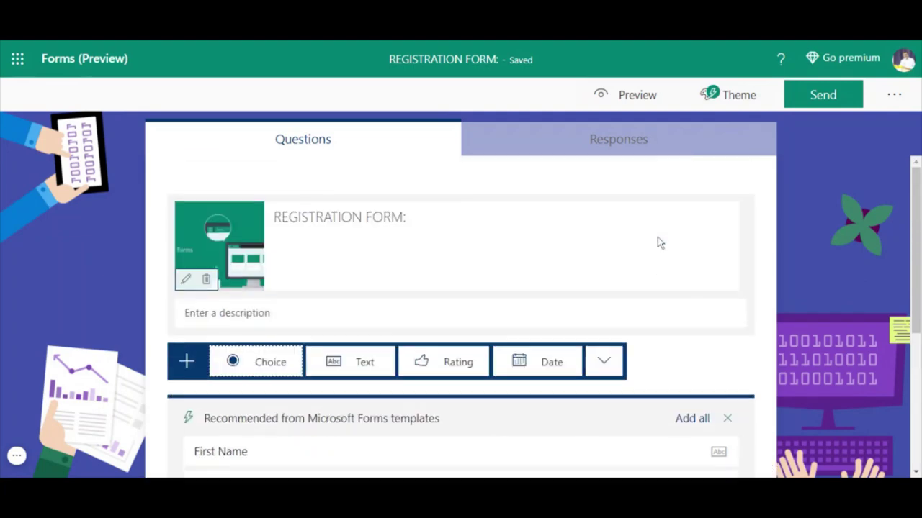
pyautogui.click(687, 418)
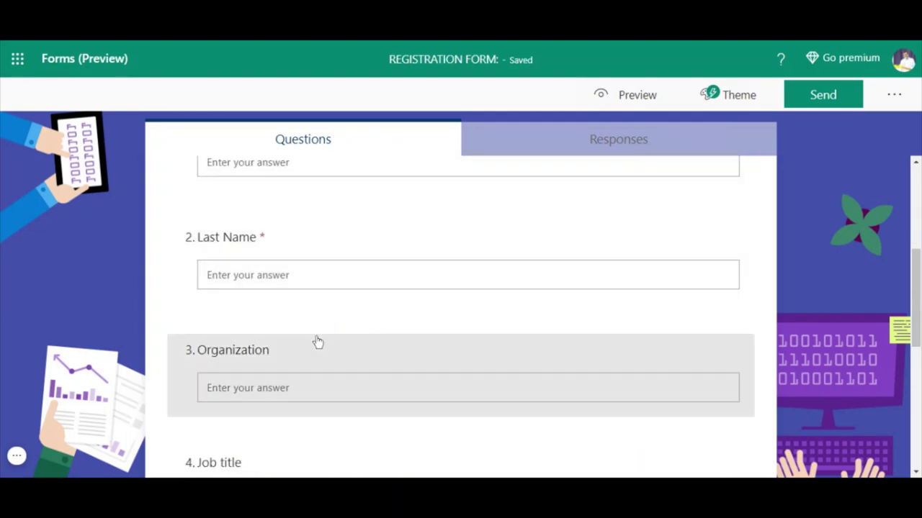
pyautogui.scroll(-5, 314, 340)
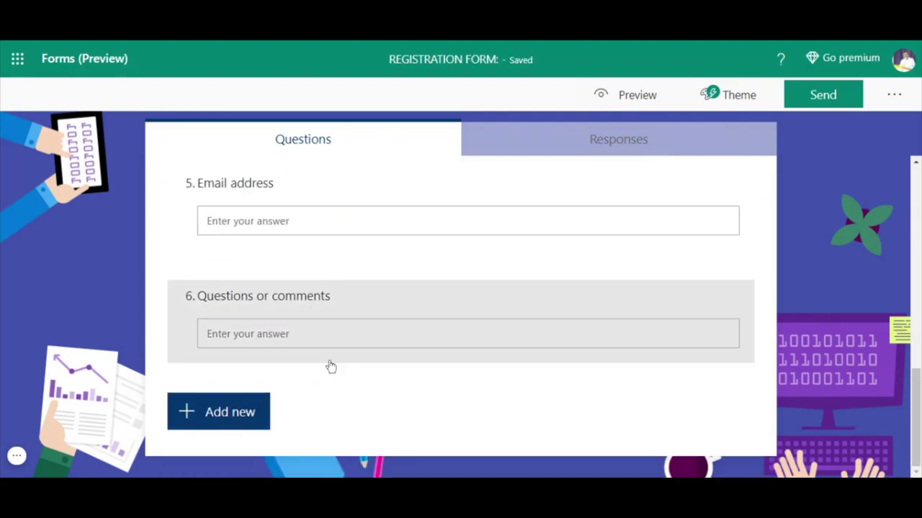
pyautogui.scroll(10, 331, 369)
pyautogui.scroll(-10, 329, 366)
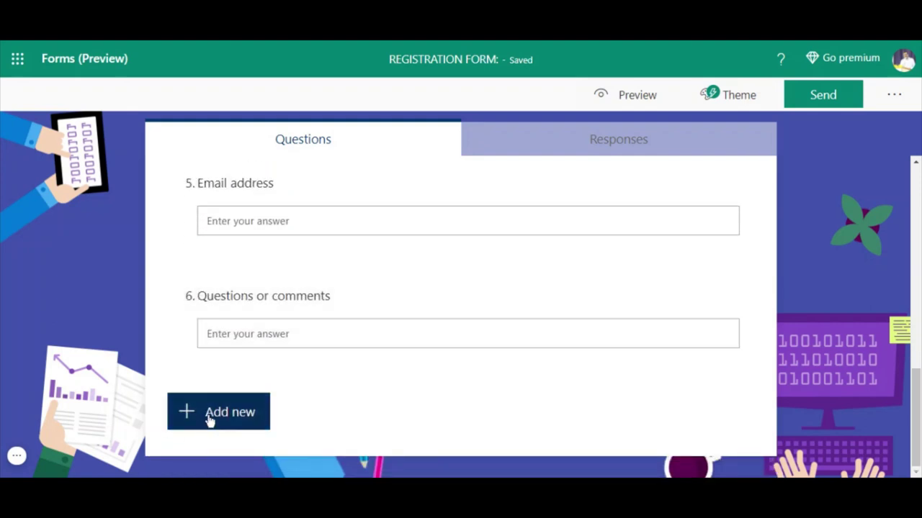
pyautogui.click(208, 417)
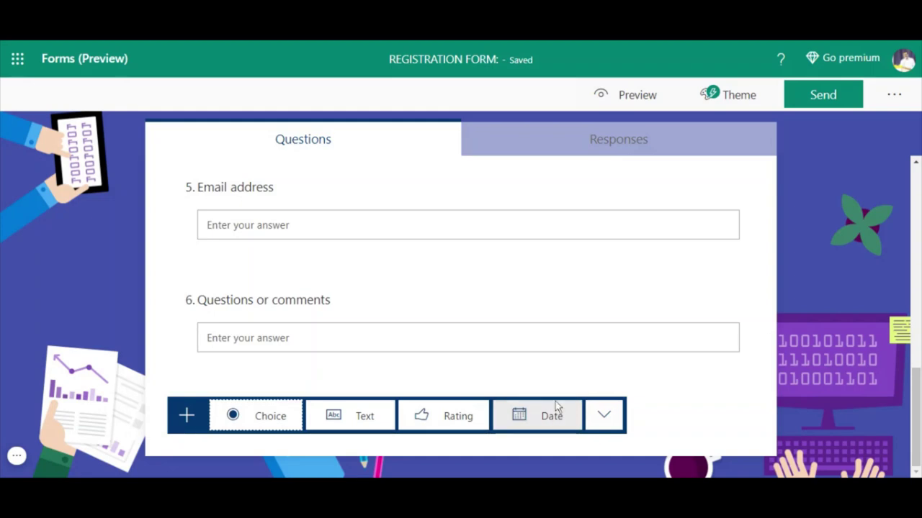
# - Add a new section after the six registration questions from the extra question types
pyautogui.click(605, 418)
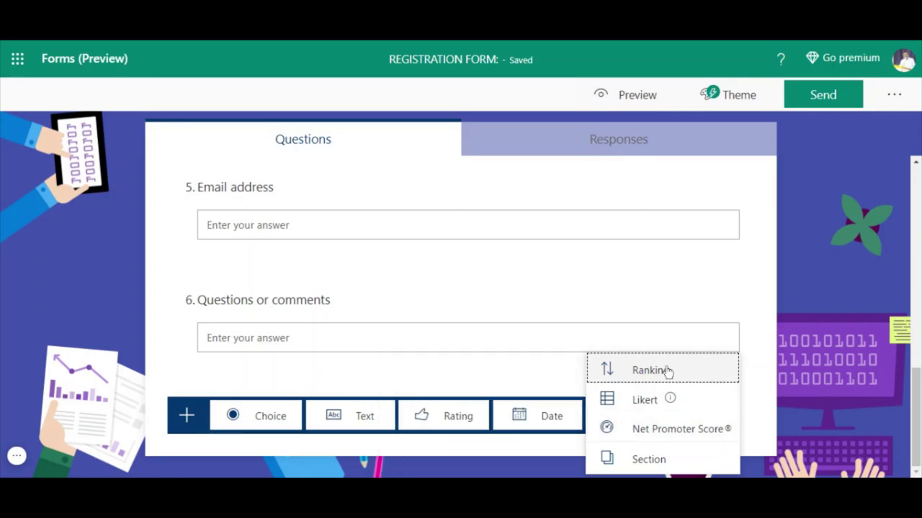
pyautogui.moveTo(613, 407)
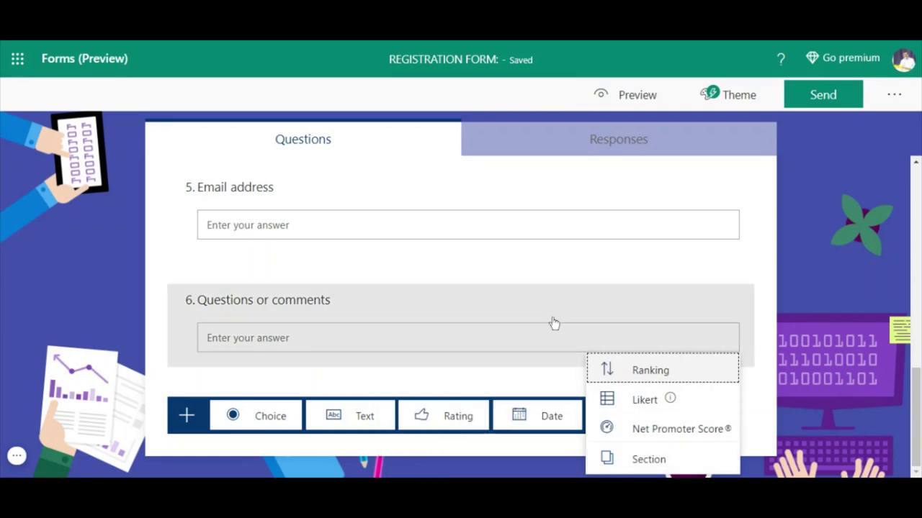
pyautogui.click(647, 461)
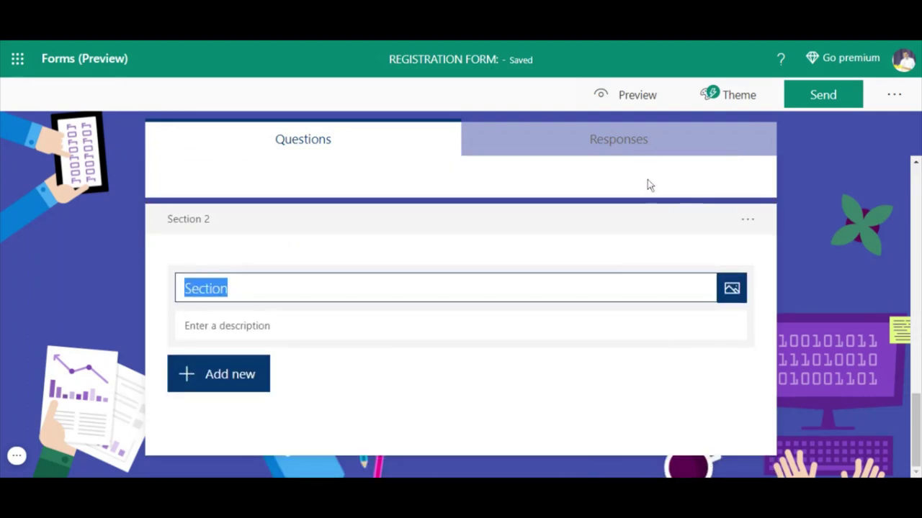
# - Check the Responses summary showing 0 responses and open its More options menu
pyautogui.click(612, 148)
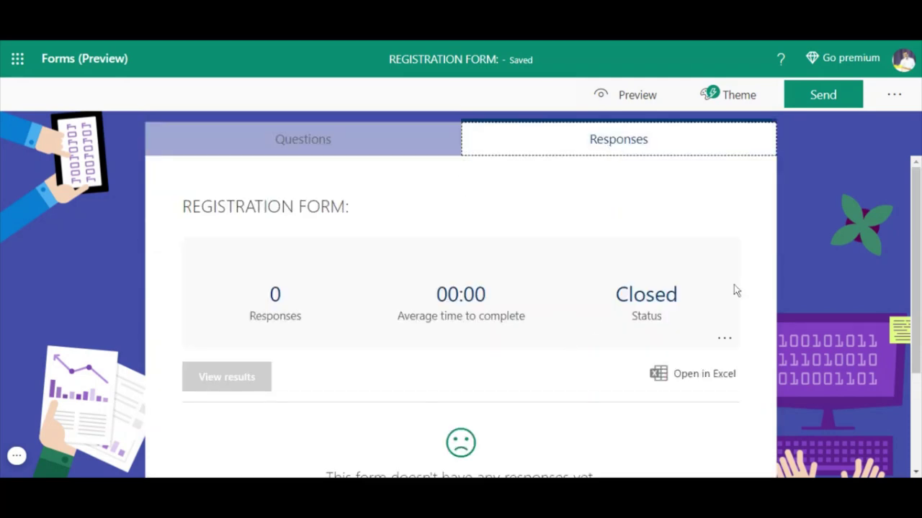
pyautogui.scroll(-2, 686, 360)
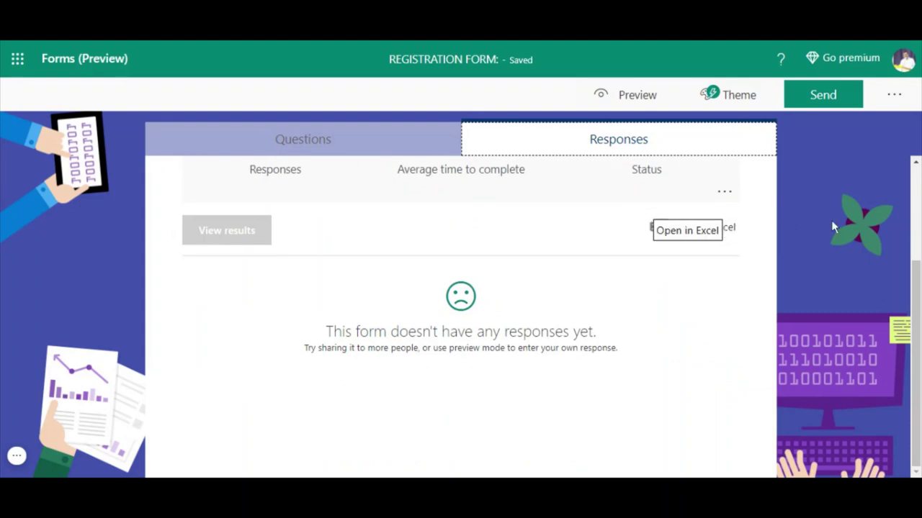
pyautogui.click(723, 193)
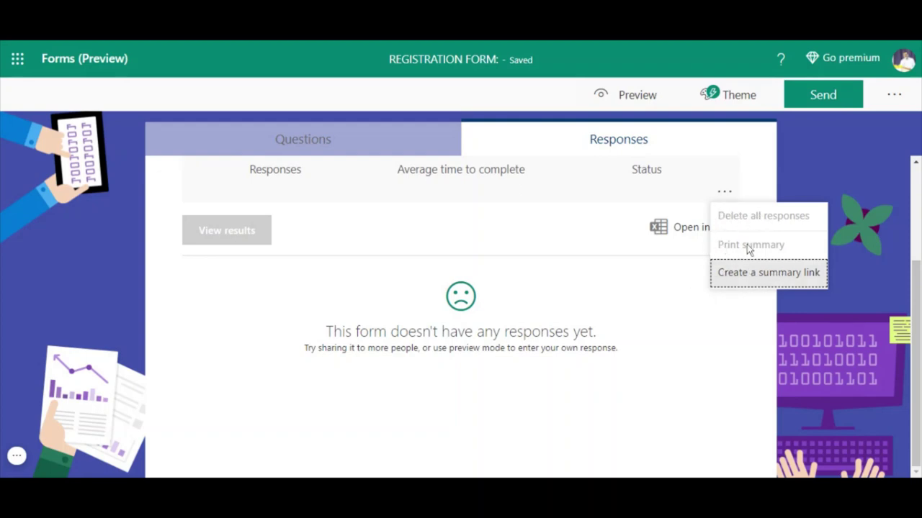
pyautogui.scroll(2, 528, 301)
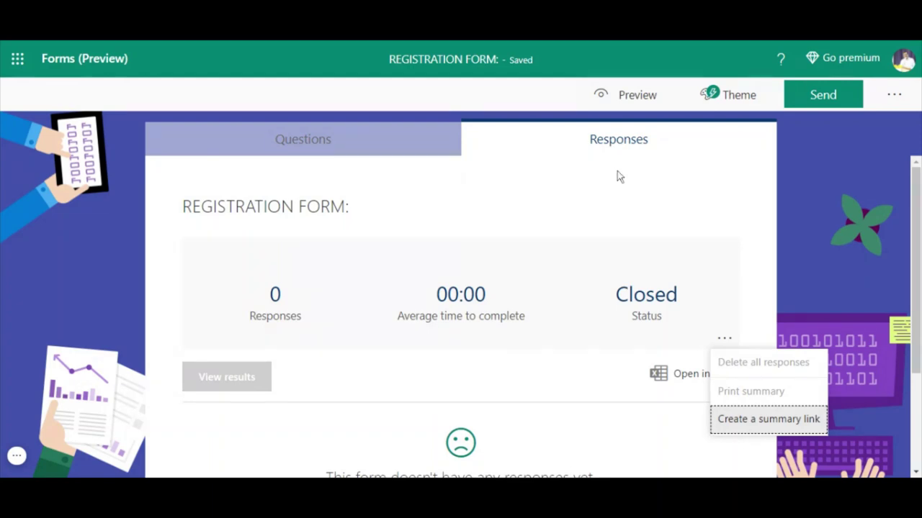
pyautogui.click(631, 97)
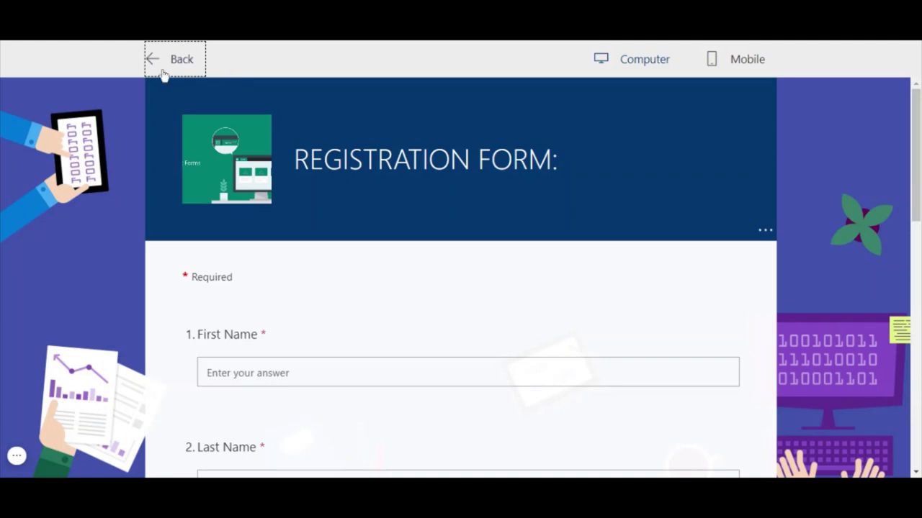
pyautogui.click(643, 62)
pyautogui.click(734, 59)
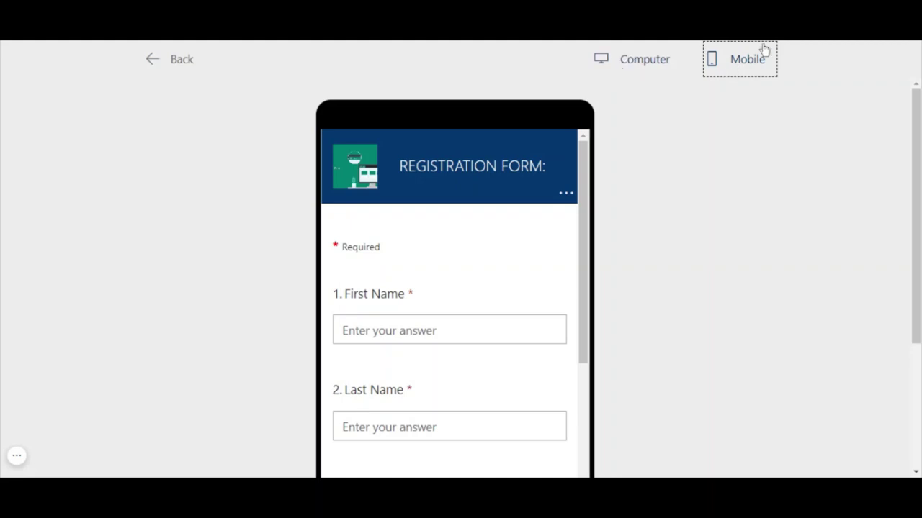
pyautogui.click(651, 62)
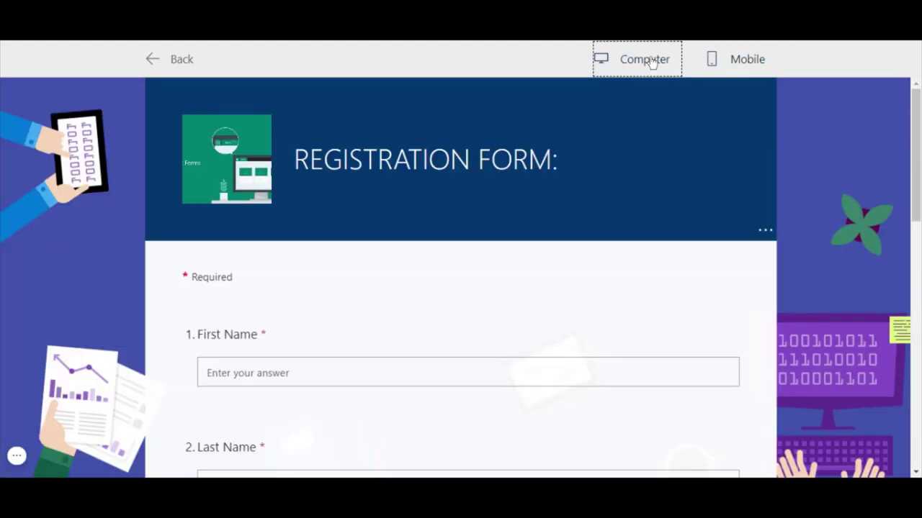
pyautogui.scroll(-10, 391, 337)
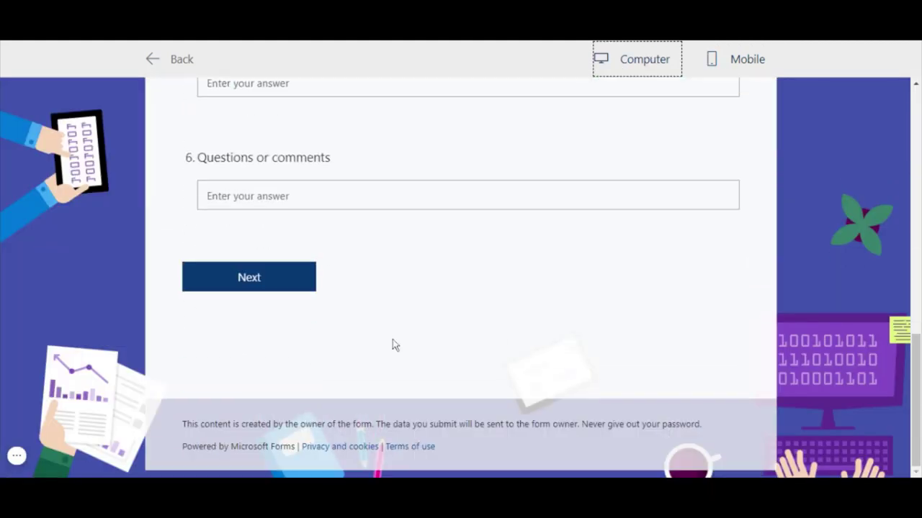
pyautogui.click(749, 61)
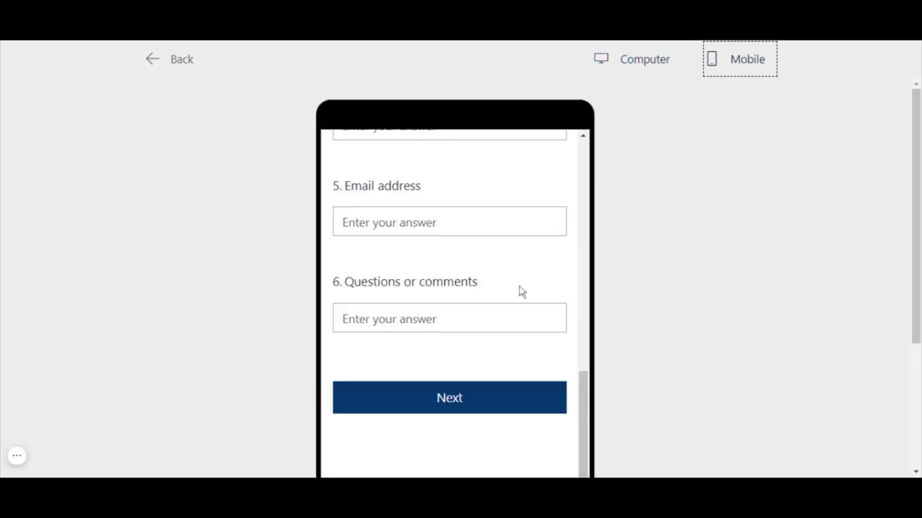
pyautogui.scroll(-3, 518, 286)
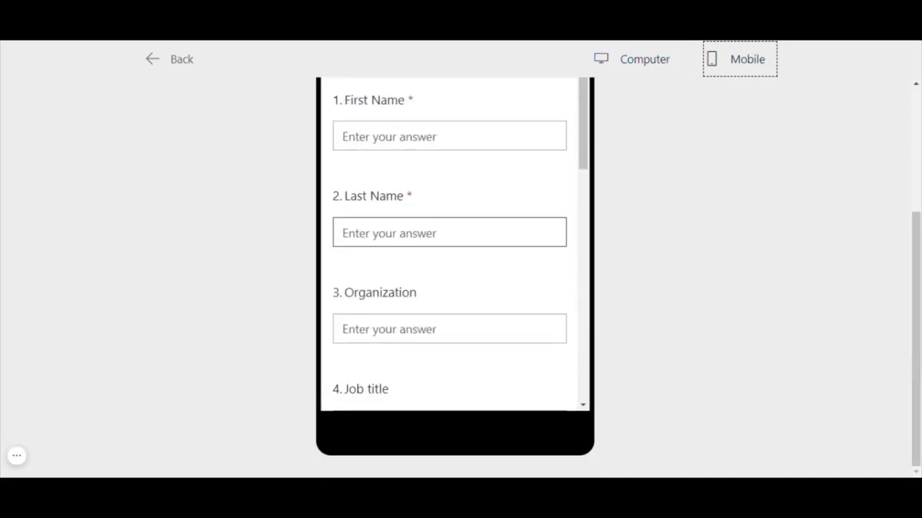
pyautogui.click(170, 62)
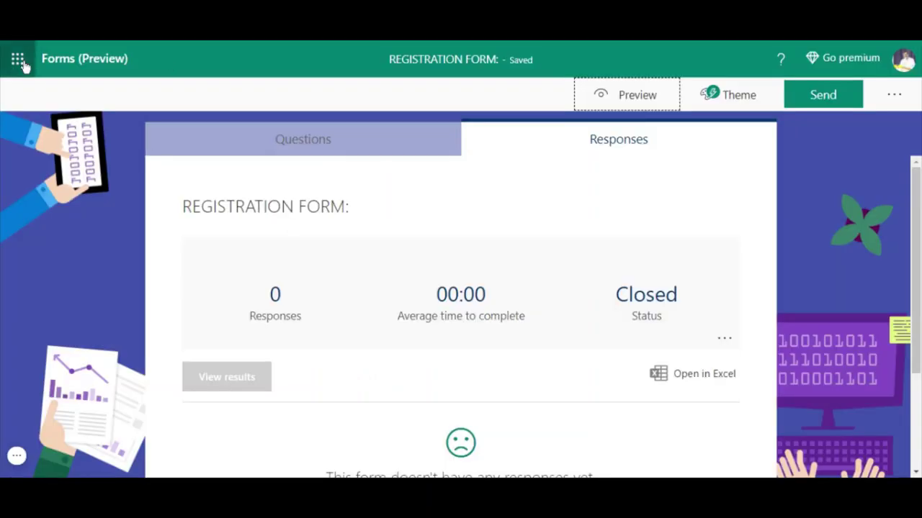
# - Return to the Forms home page and create a new quiz
pyautogui.click(98, 62)
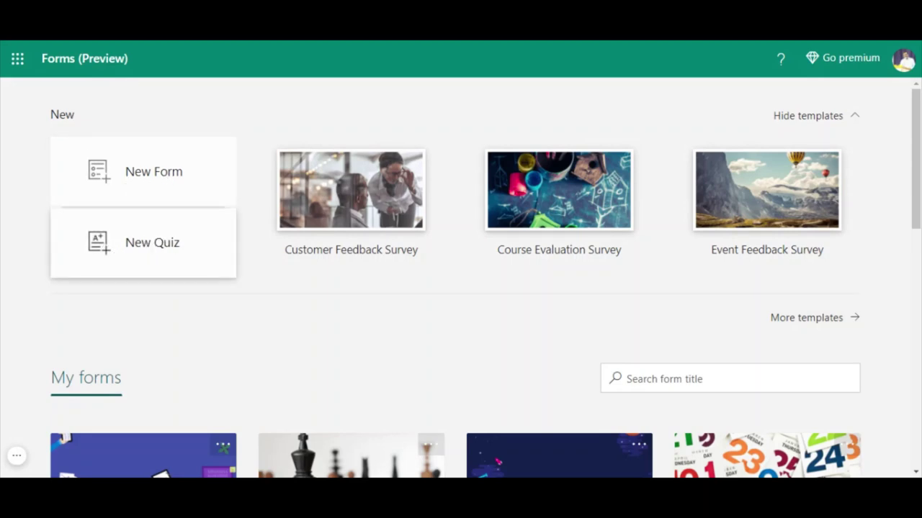
pyautogui.click(148, 245)
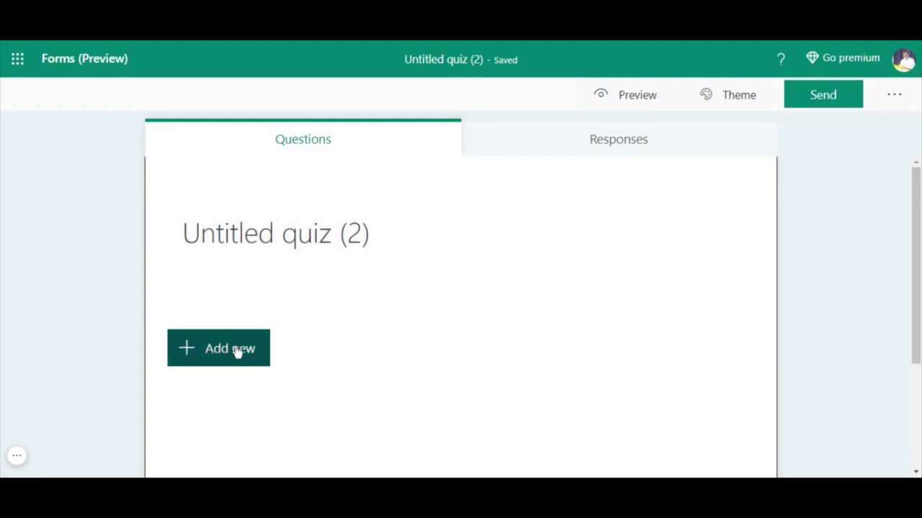
# - Add a Text question as the quiz's first question
pyautogui.click(239, 349)
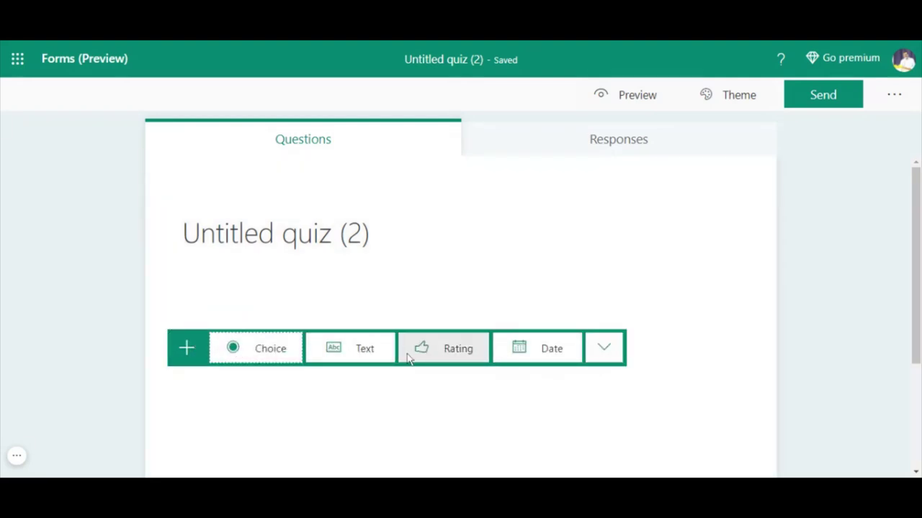
pyautogui.click(604, 351)
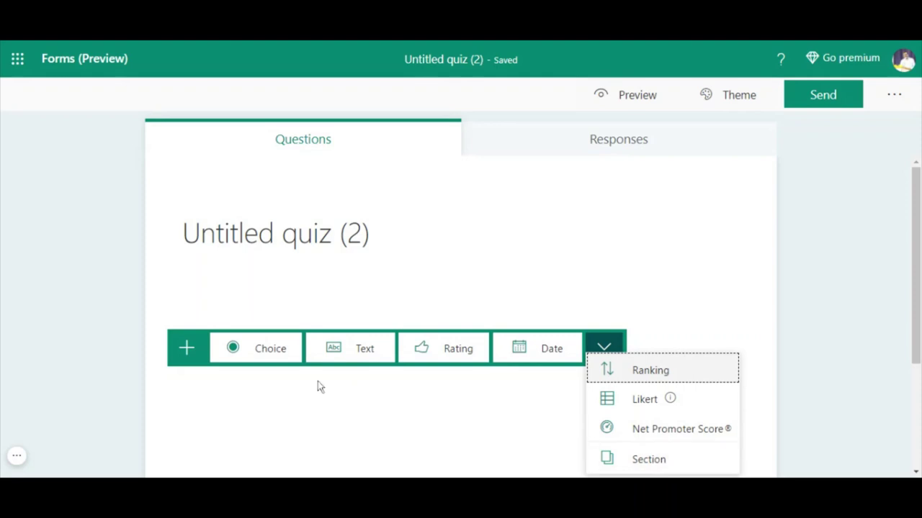
pyautogui.click(356, 352)
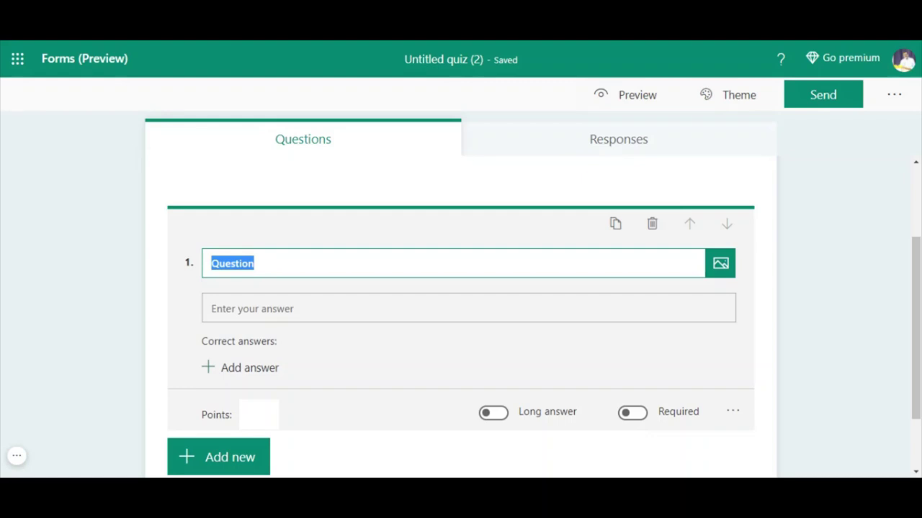
# - Title question 1 'WHAT IS MATHS?' and begin adding a correct answer
pyautogui.write('WHAT')
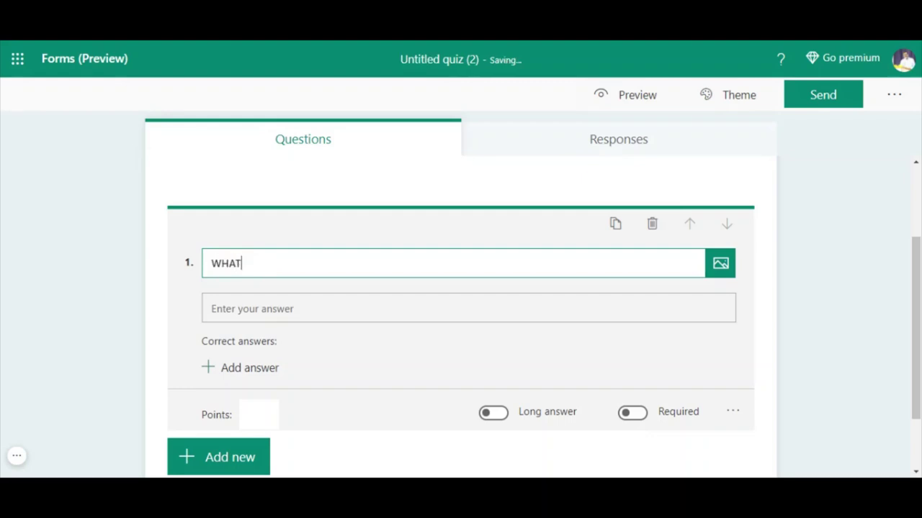
pyautogui.write(' IS MATHES?')
pyautogui.click(302, 306)
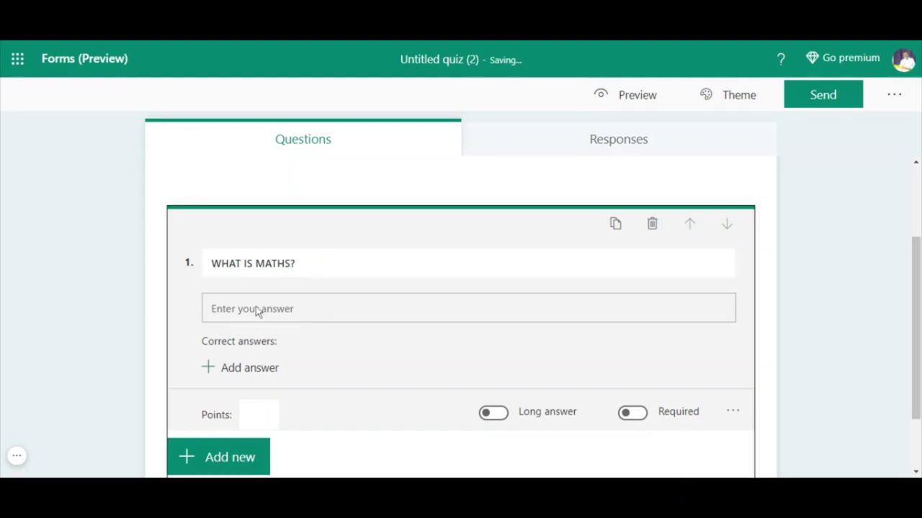
pyautogui.click(245, 370)
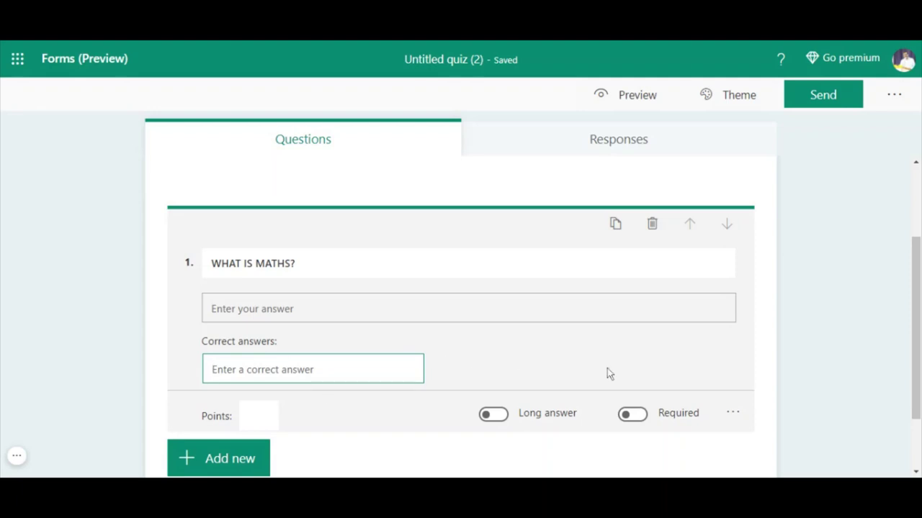
# - Allow long answers, make the question required, and bring up its extra settings
pyautogui.scroll(-2, 605, 367)
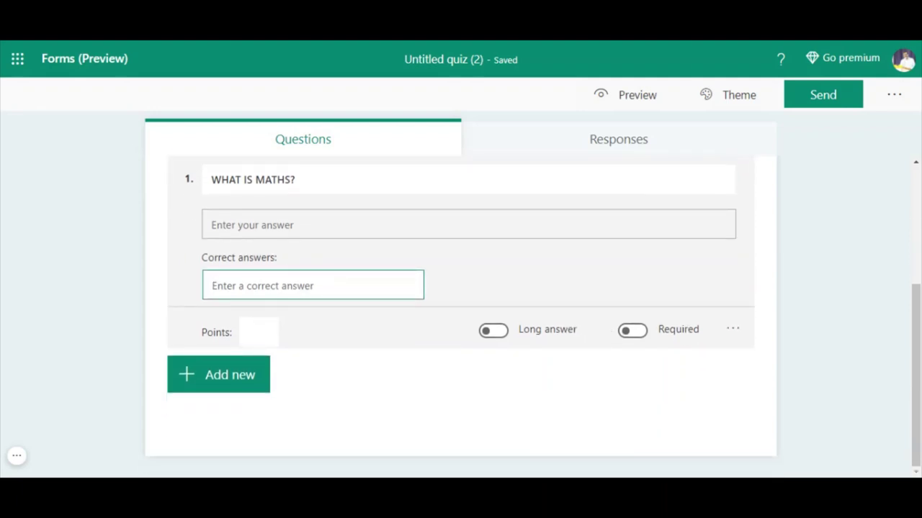
pyautogui.click(494, 331)
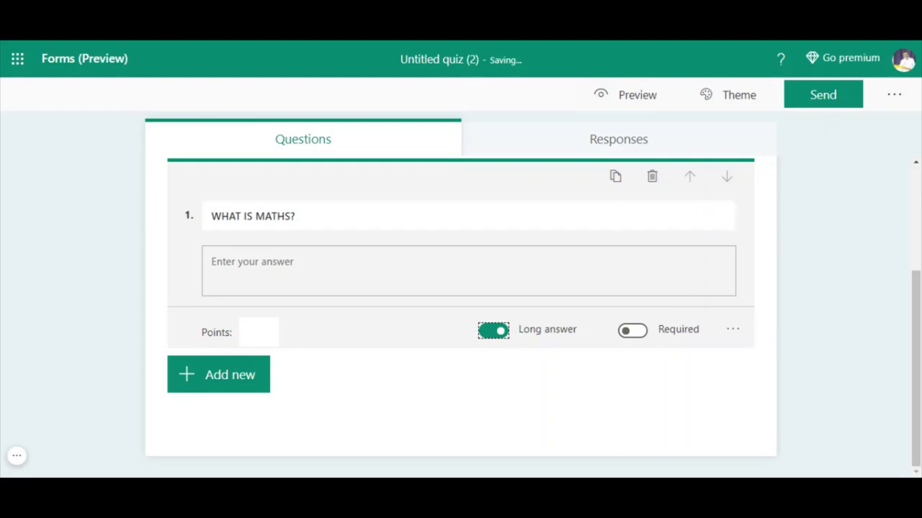
pyautogui.click(637, 332)
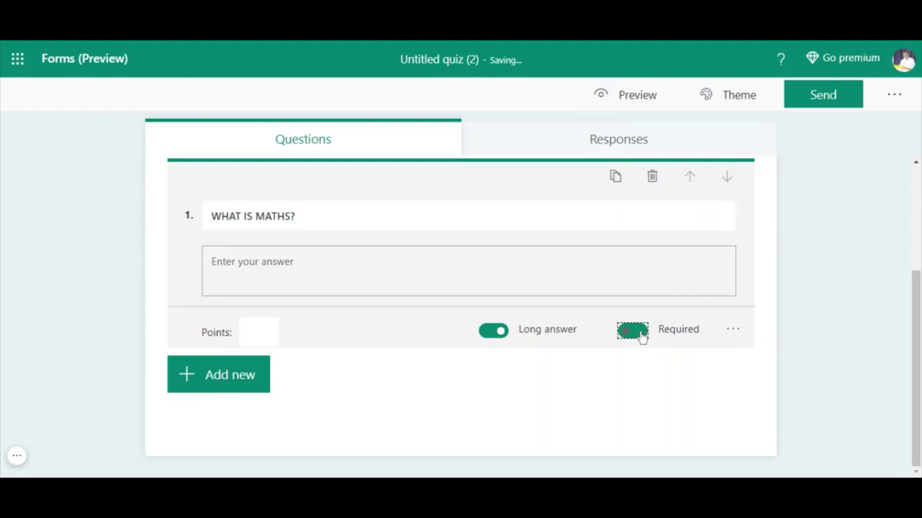
pyautogui.click(733, 331)
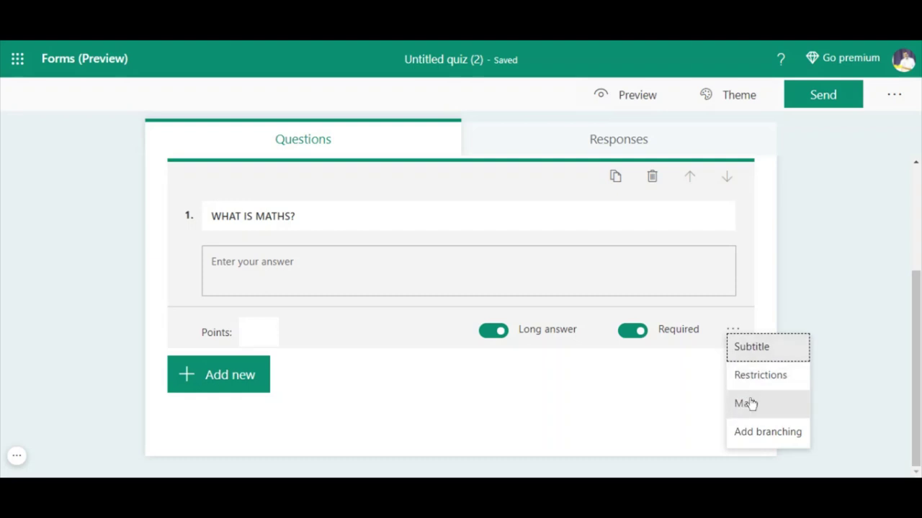
# - Add a Math equation field to the WHAT IS MATHS? question, closing the keypad empty
pyautogui.click(749, 404)
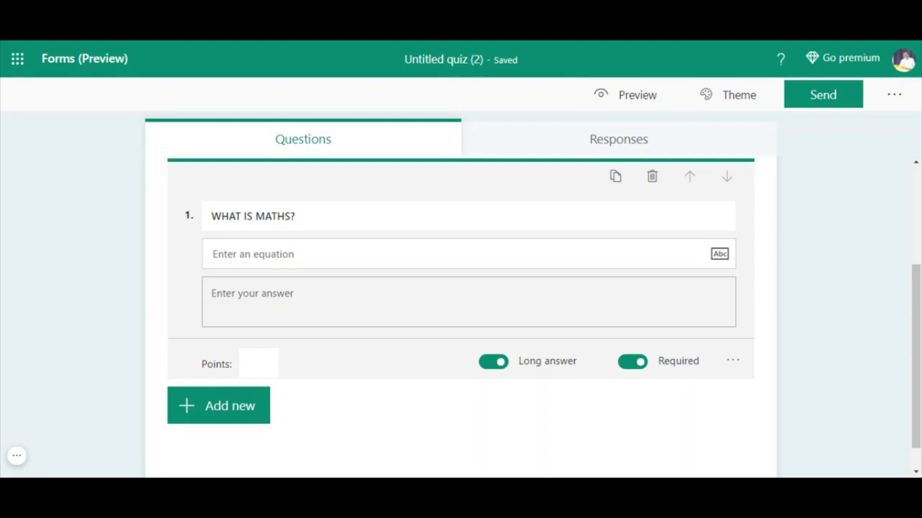
pyautogui.click(304, 253)
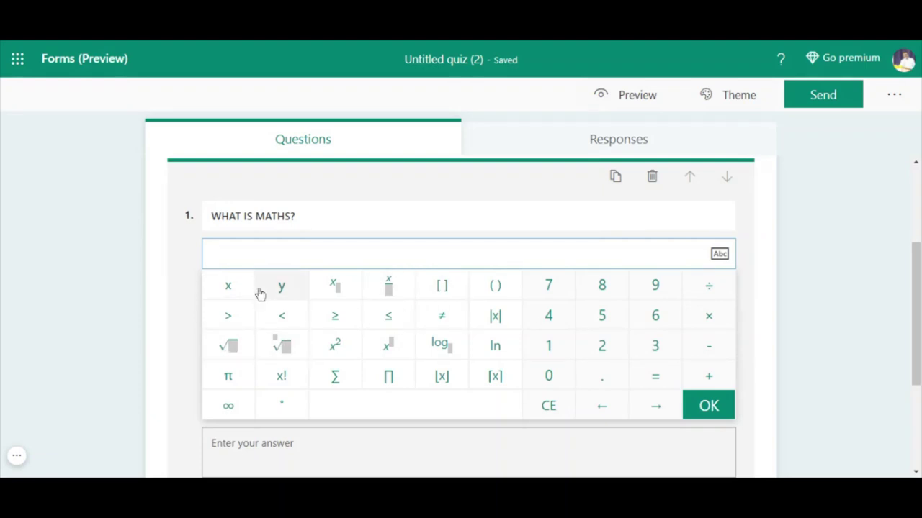
pyautogui.click(847, 260)
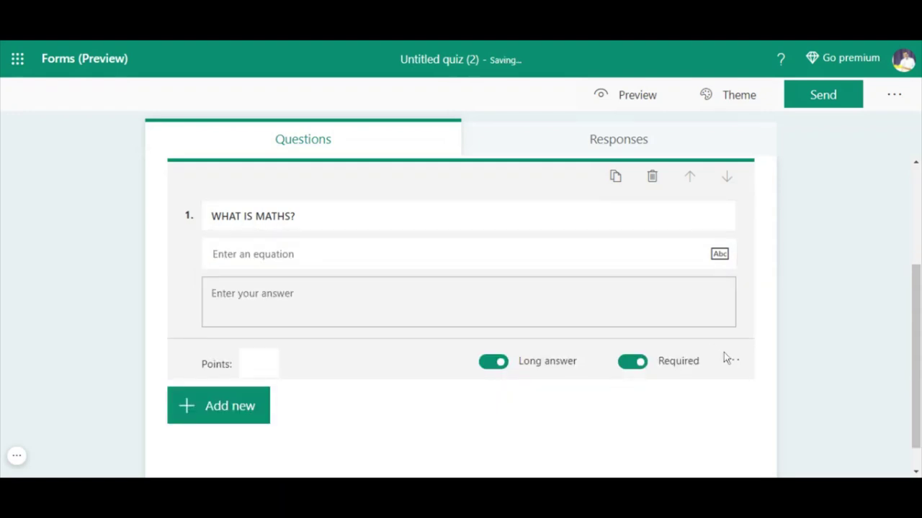
# - Dismiss the new-question choices and reselect the WHAT IS MATHS? question for editing
pyautogui.click(236, 407)
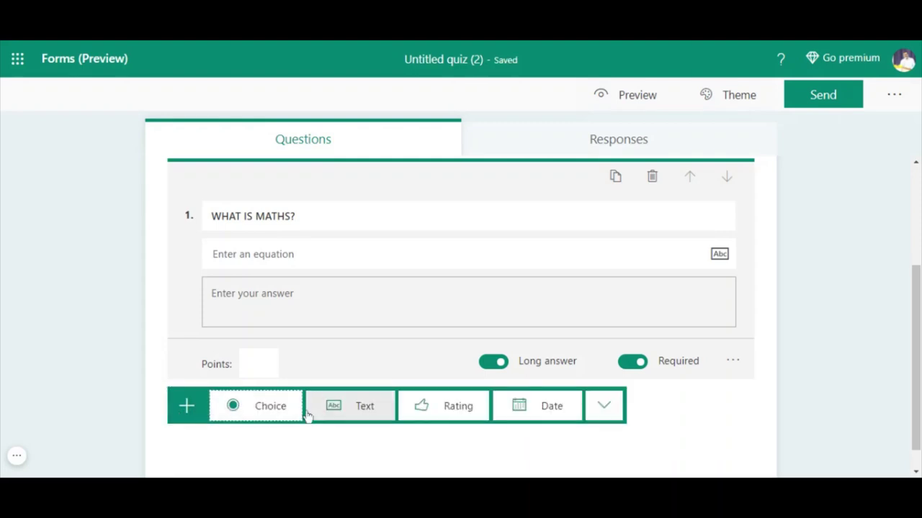
pyautogui.click(817, 317)
pyautogui.scroll(2, 806, 309)
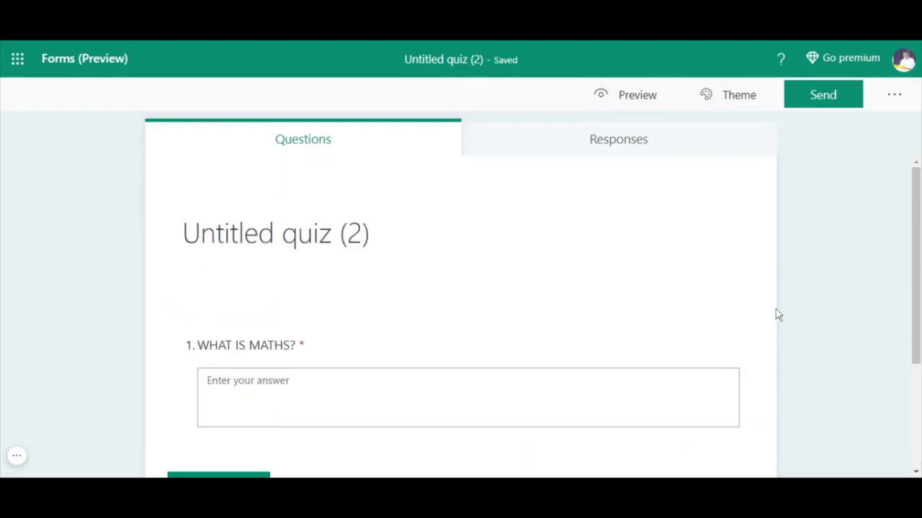
pyautogui.scroll(-3, 775, 314)
pyautogui.click(261, 218)
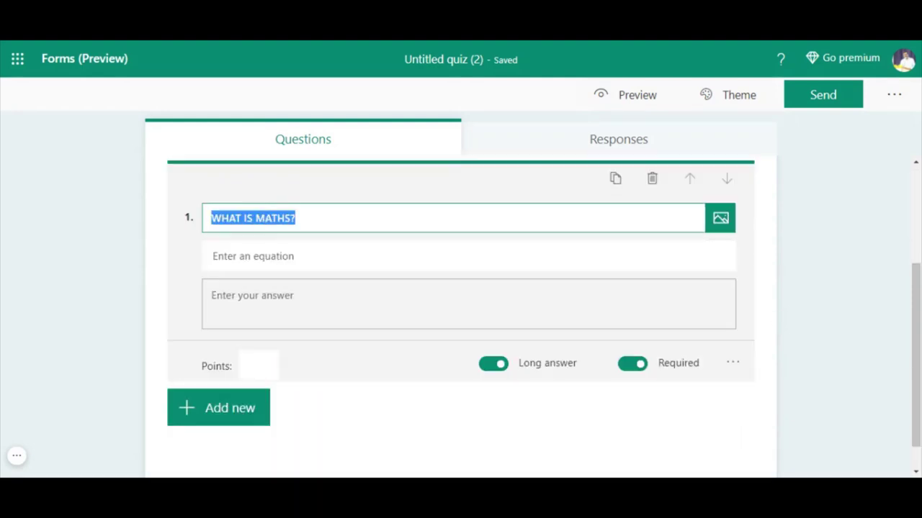
# - Enter the equation 2X2 + 3X2 in the question's maths field
pyautogui.click(261, 255)
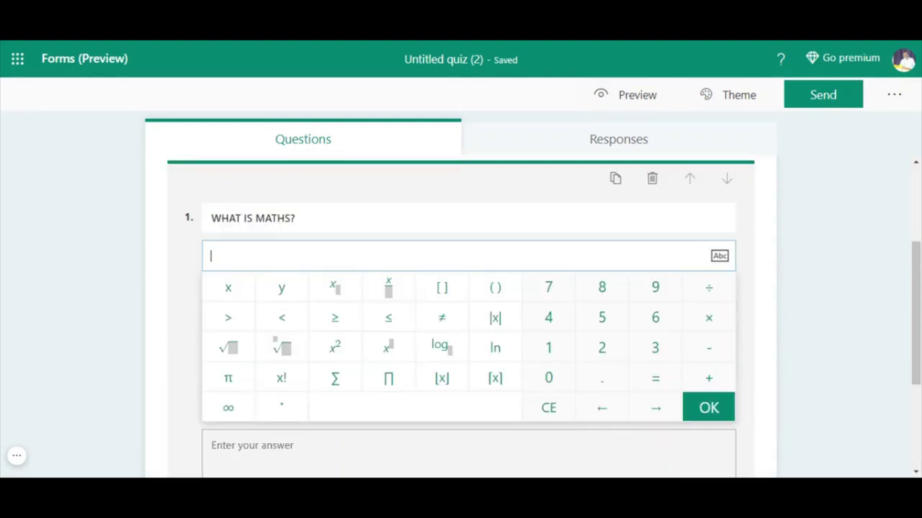
pyautogui.write('2X2 + 3X2')
pyautogui.press('Return')
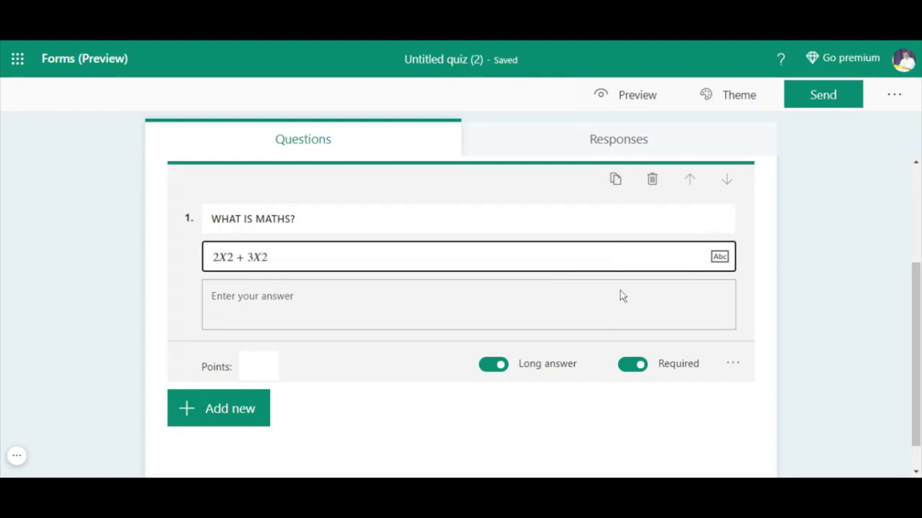
# - Toggle the equation repeatedly between plain text and formatted math display
pyautogui.click(718, 257)
pyautogui.click(719, 258)
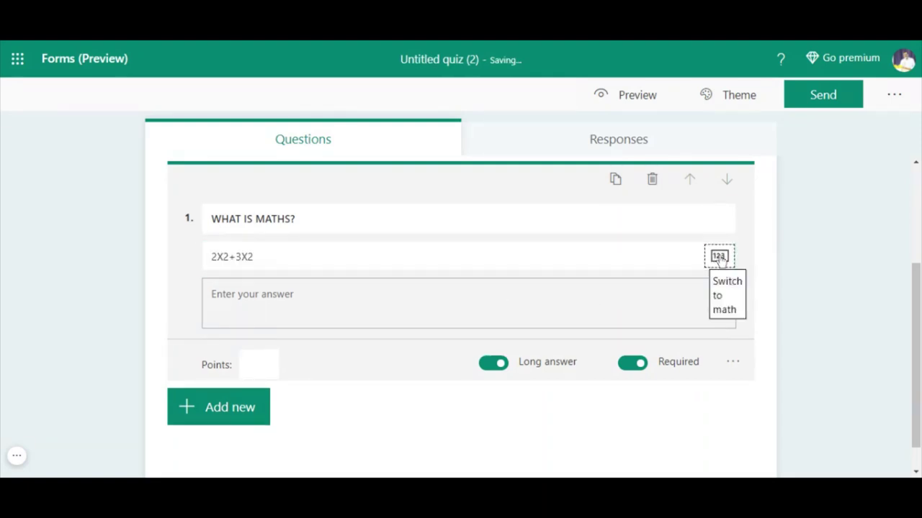
pyautogui.click(718, 259)
pyautogui.click(720, 258)
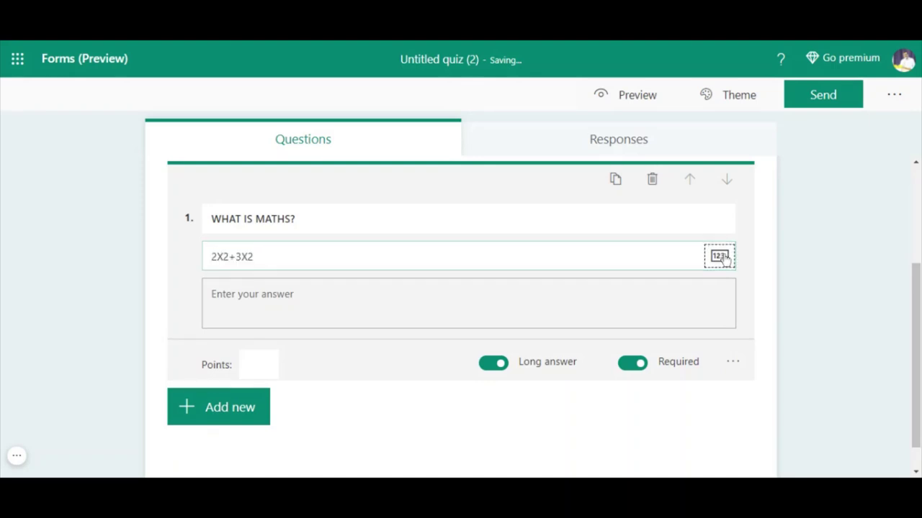
pyautogui.click(720, 258)
pyautogui.click(719, 258)
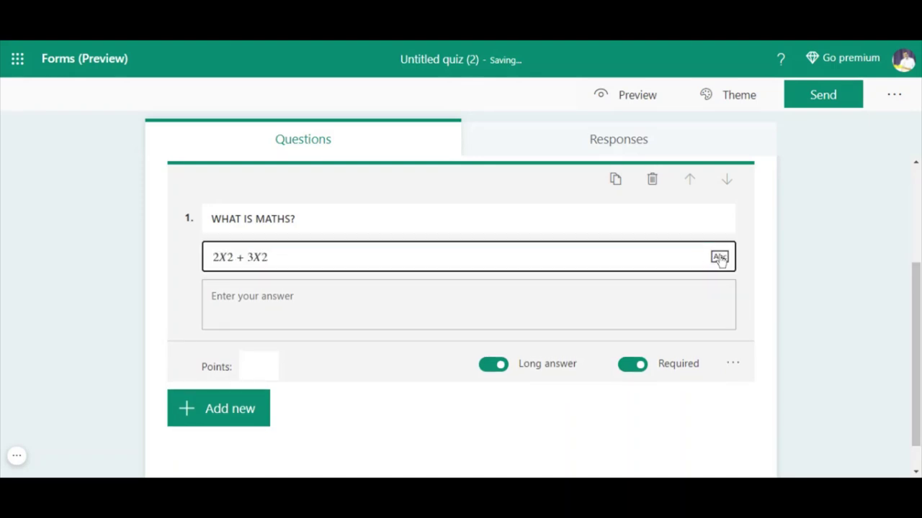
pyautogui.click(719, 258)
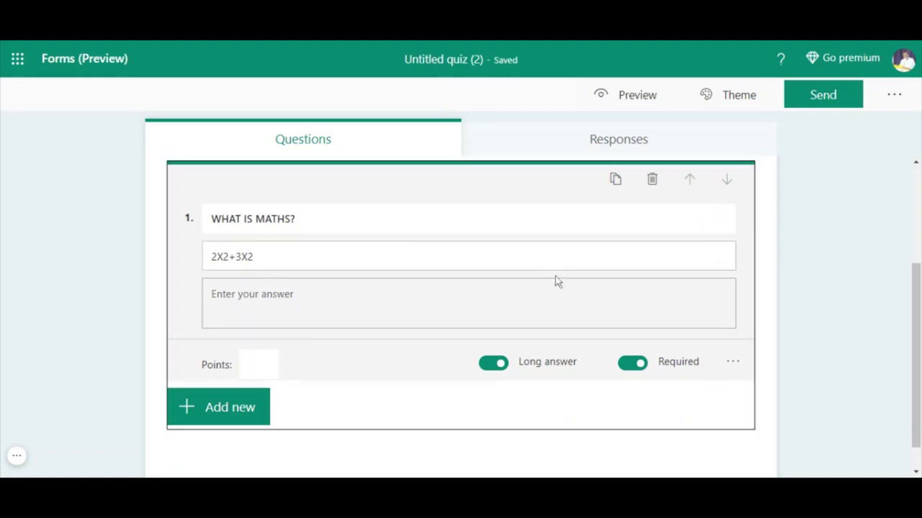
# - Delete the maths question and add a Choice question 'WHO IS THE FATHER OF PSYCHOLOGY?'
pyautogui.click(651, 180)
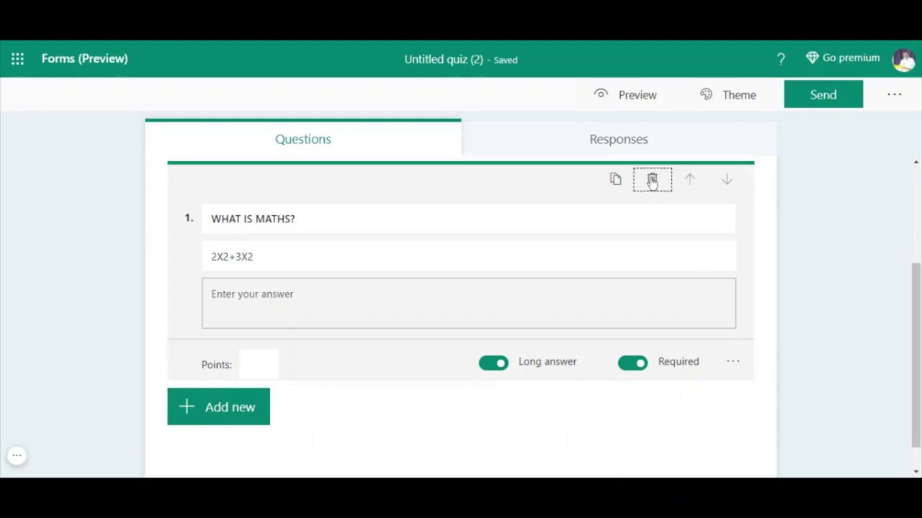
pyautogui.click(206, 190)
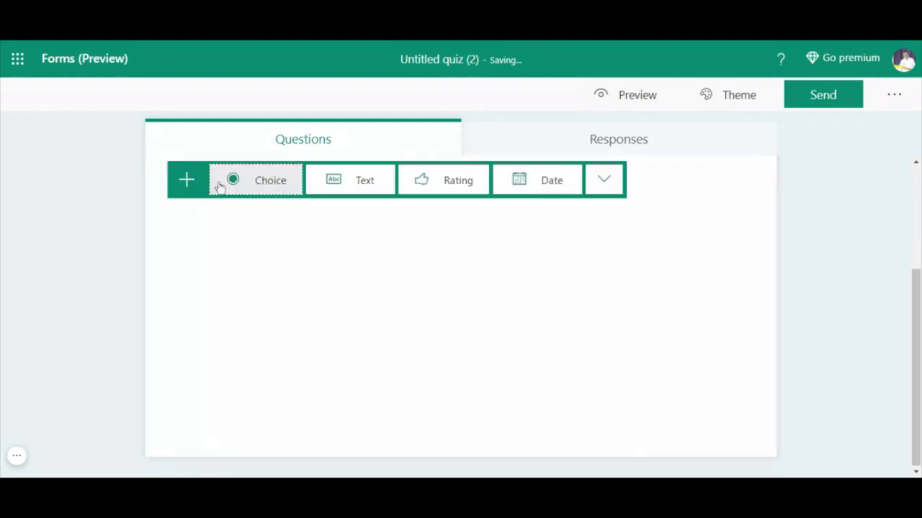
pyautogui.click(268, 182)
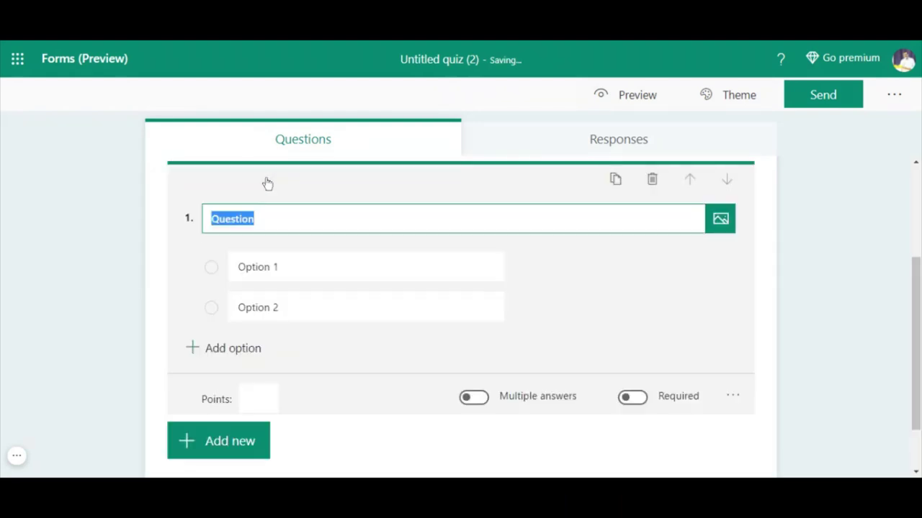
pyautogui.write('WH')
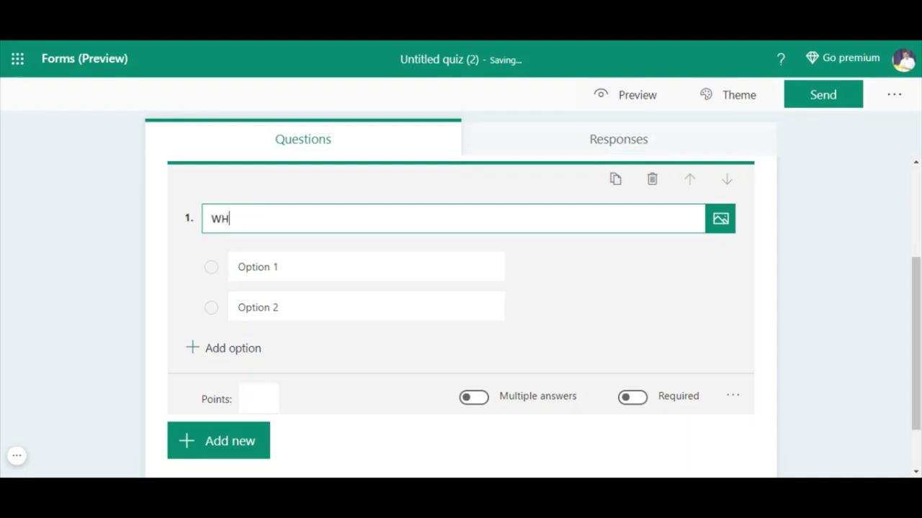
pyautogui.write('O IS THE FATHER ')
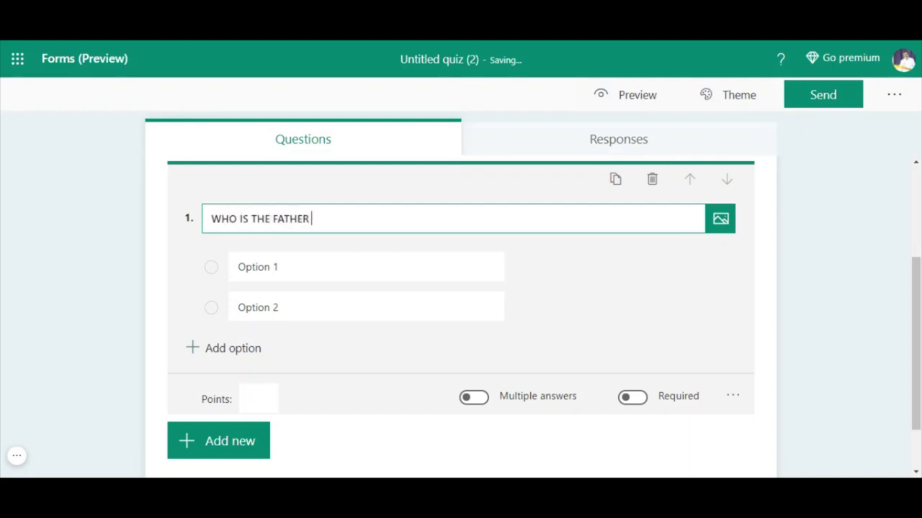
pyautogui.write('OF PSYCHOL')
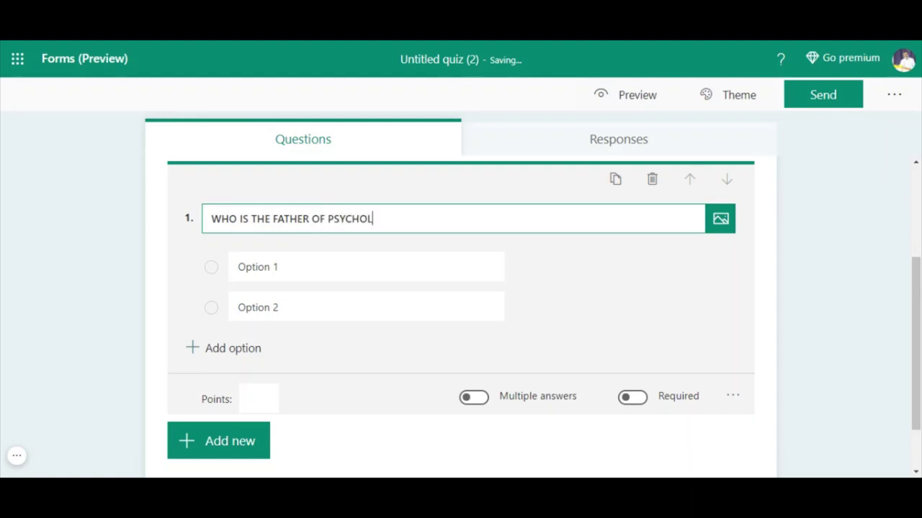
pyautogui.write('OGY?')
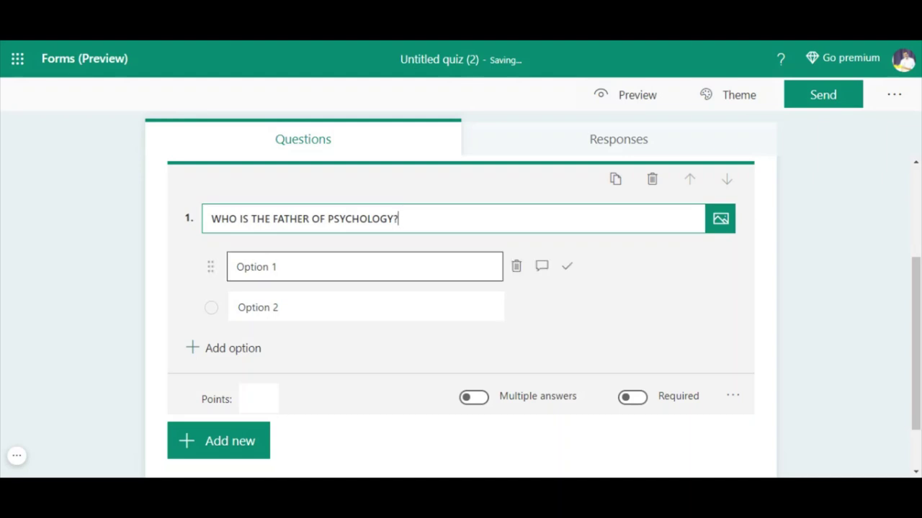
# - Fill in SIGMOND FREUD as the first answer option
pyautogui.press('Tab')
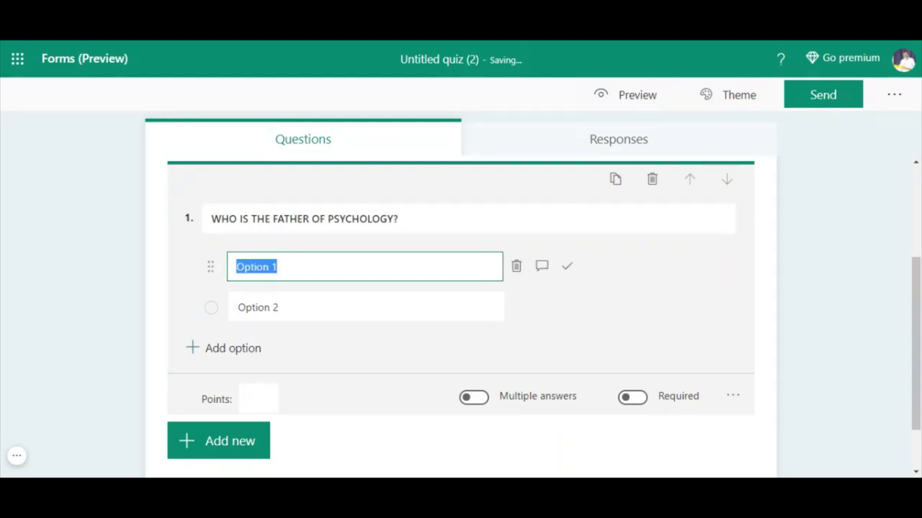
pyautogui.write('SIGMOI')
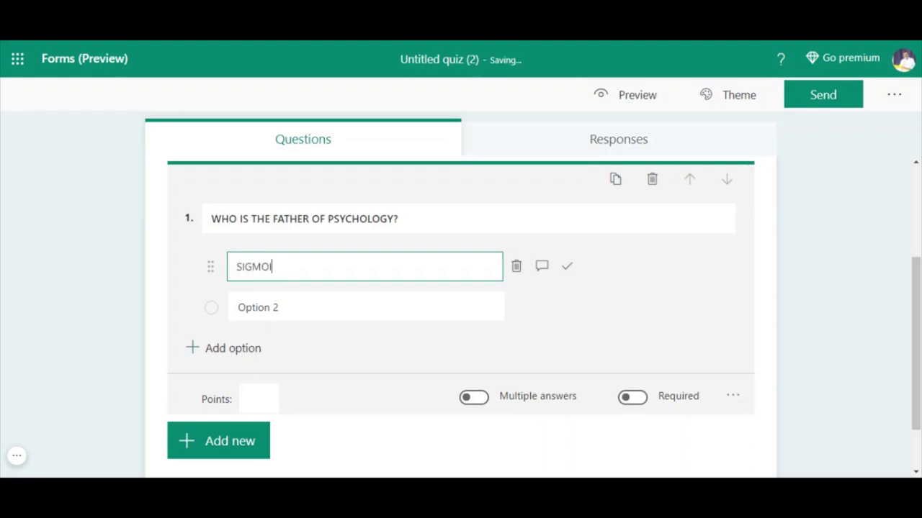
pyautogui.press('BackSpace')
pyautogui.write('ND FREUD')
# - Mark SIGMOND FREUD as the correct answer, then open and close the question's extra settings
pyautogui.click(567, 269)
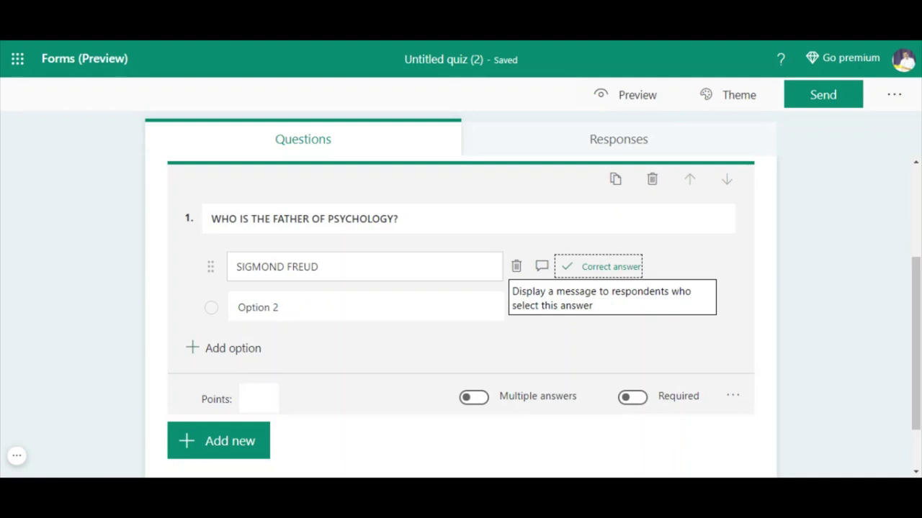
pyautogui.click(732, 396)
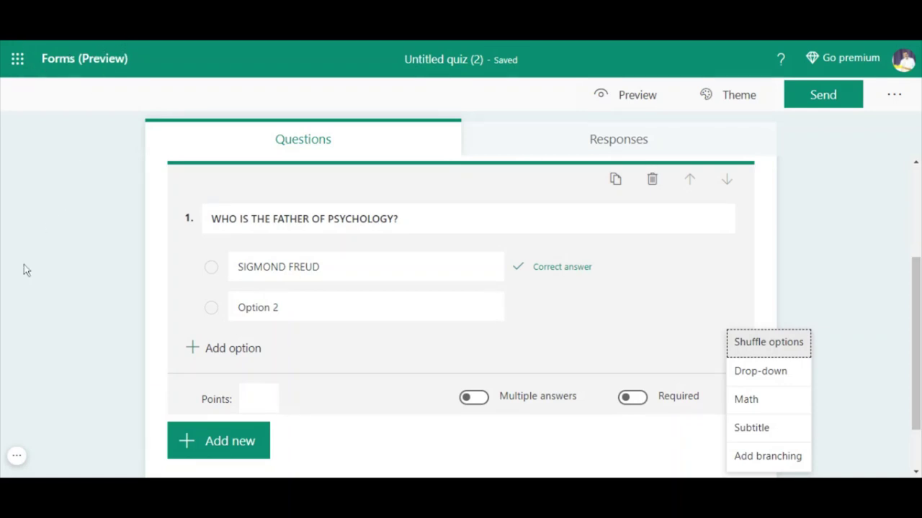
pyautogui.click(16, 456)
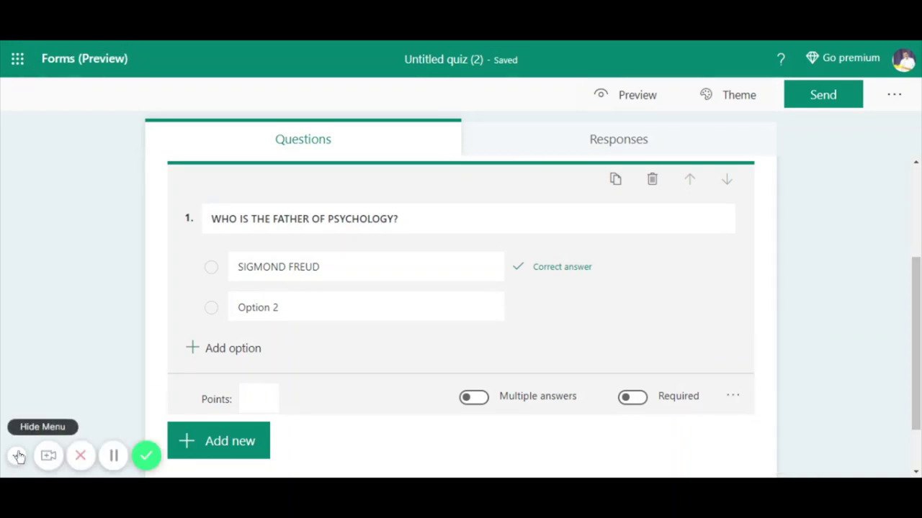